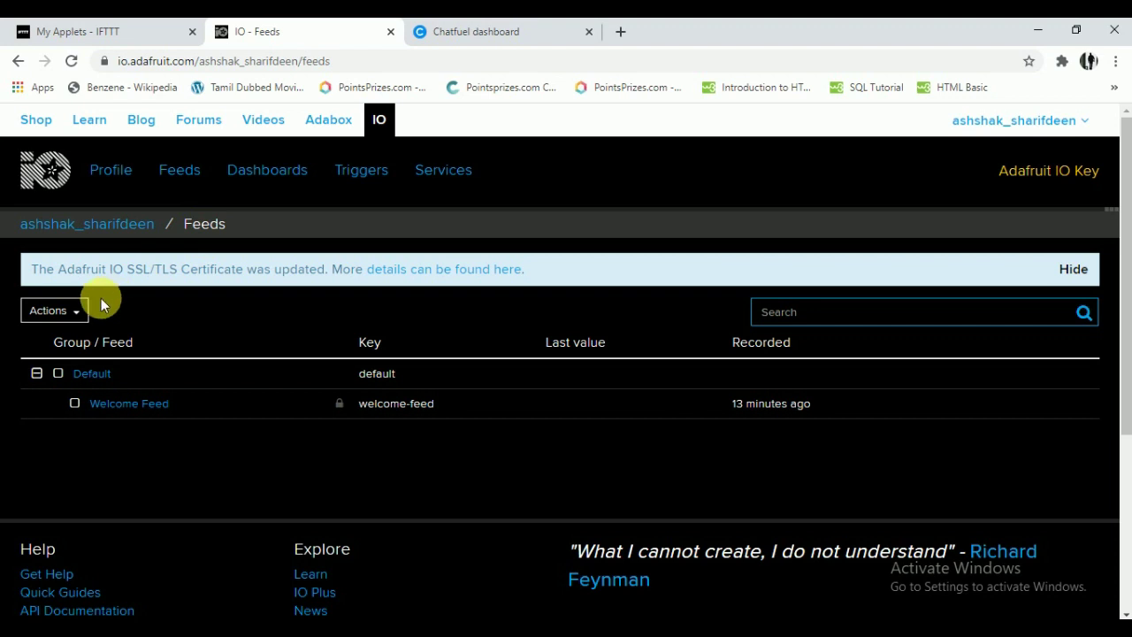
- Open the Actions dropdown on the Adafruit IO Feeds page
left_click(53, 310)
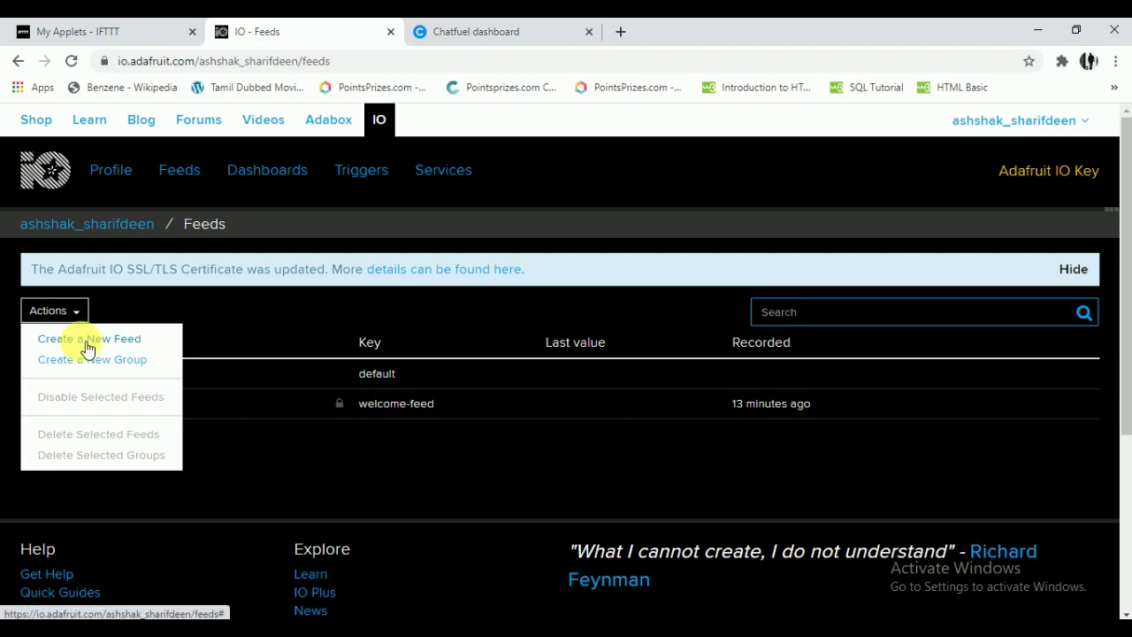
- Create a new Adafruit IO feed named onoff
left_click(81, 340)
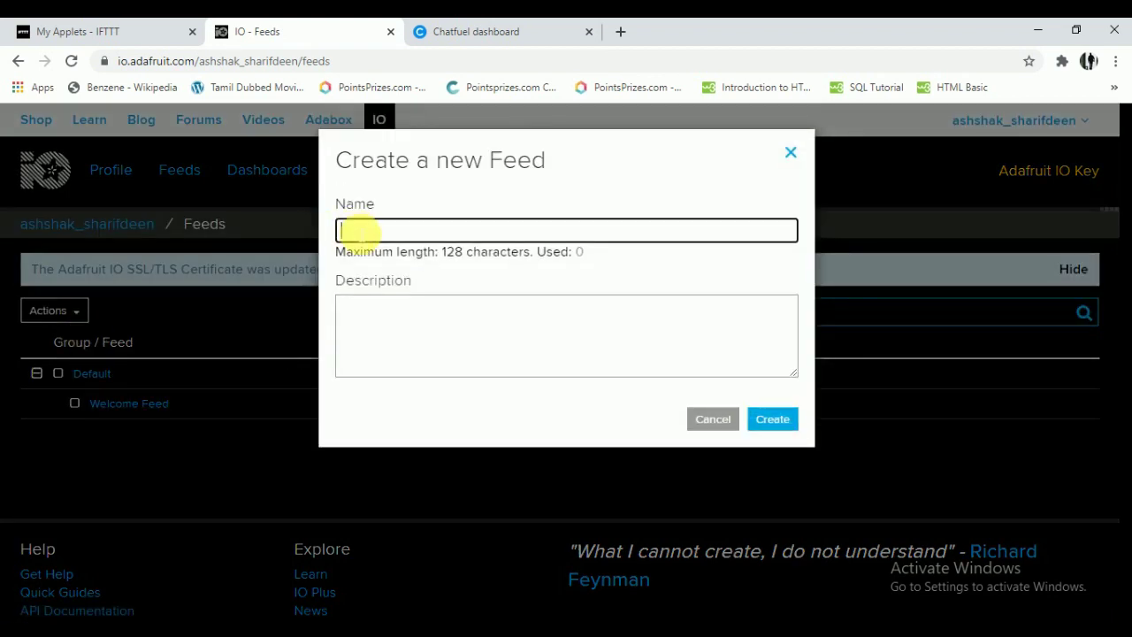
left_click(378, 231)
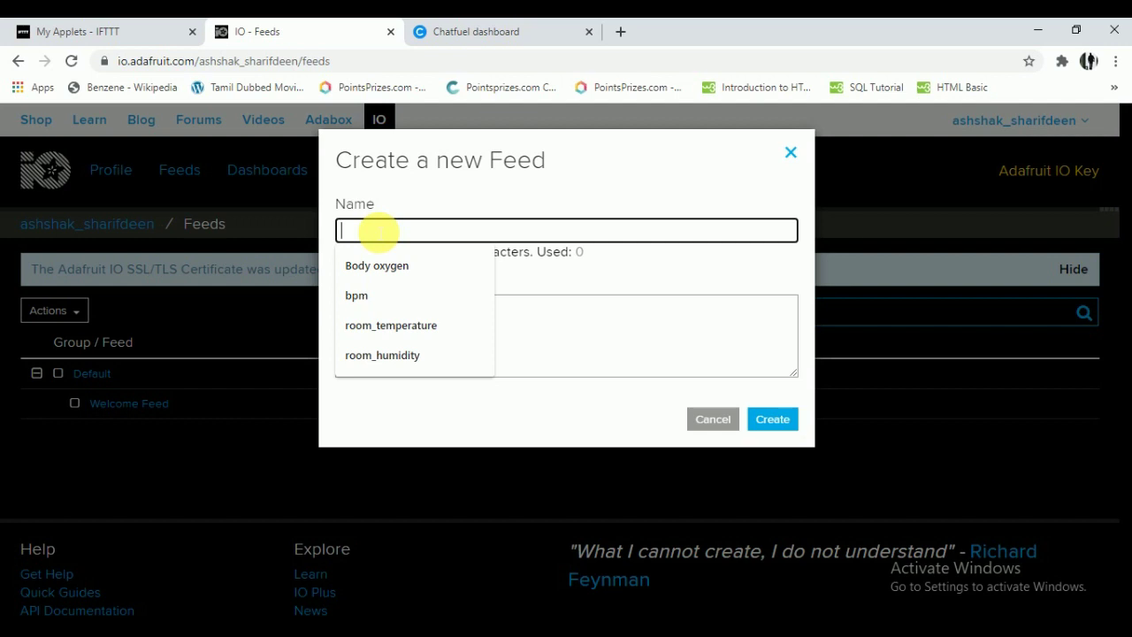
type("on")
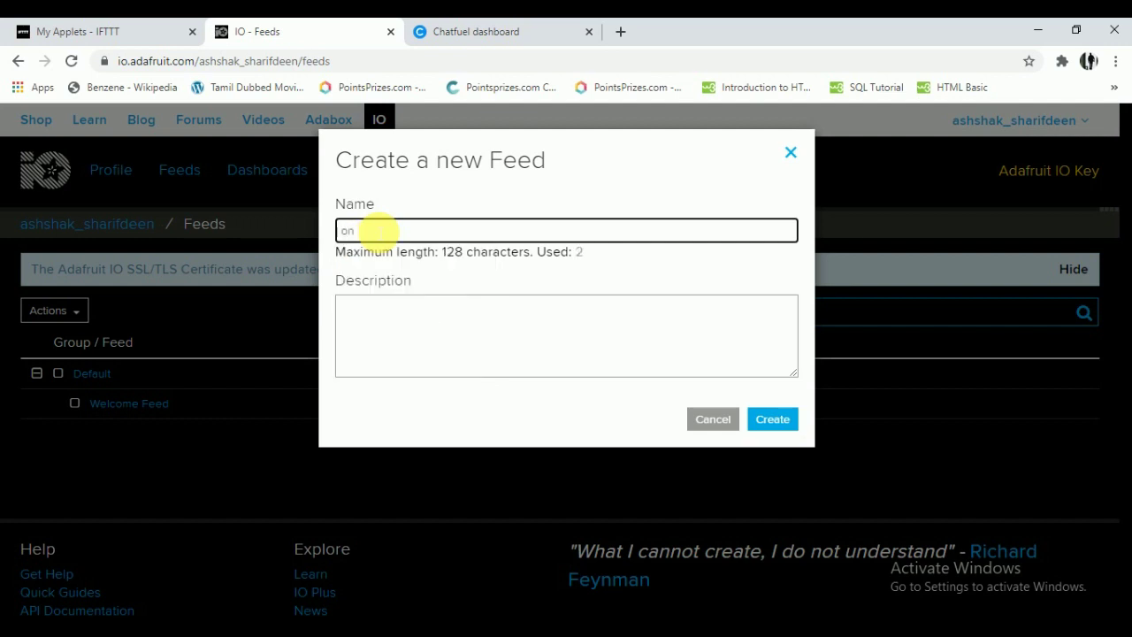
type("off")
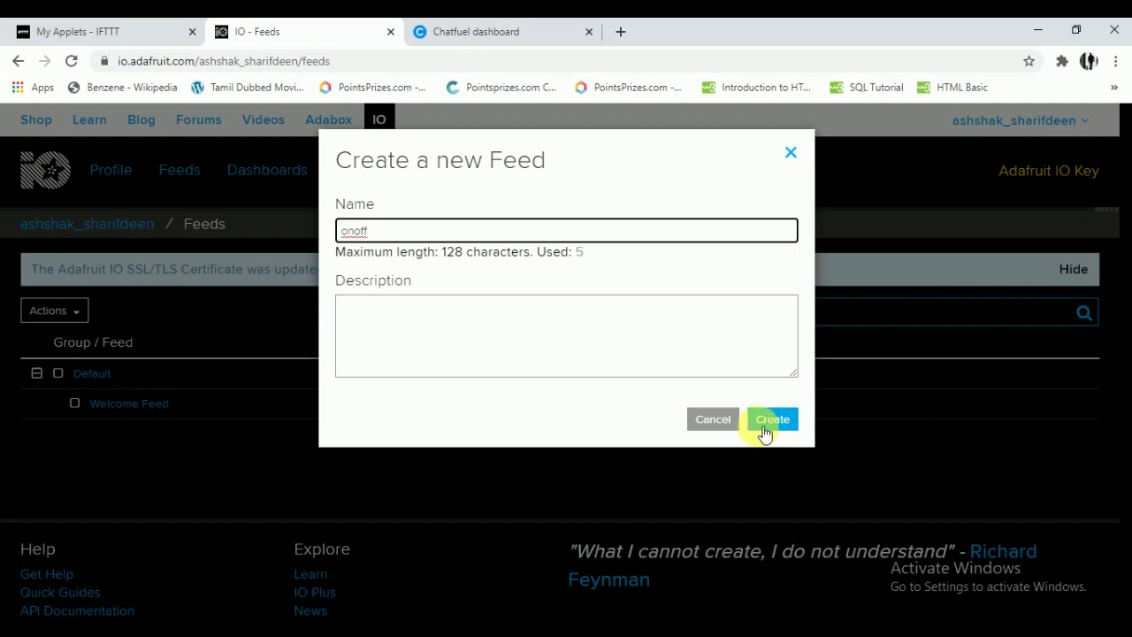
left_click(773, 416)
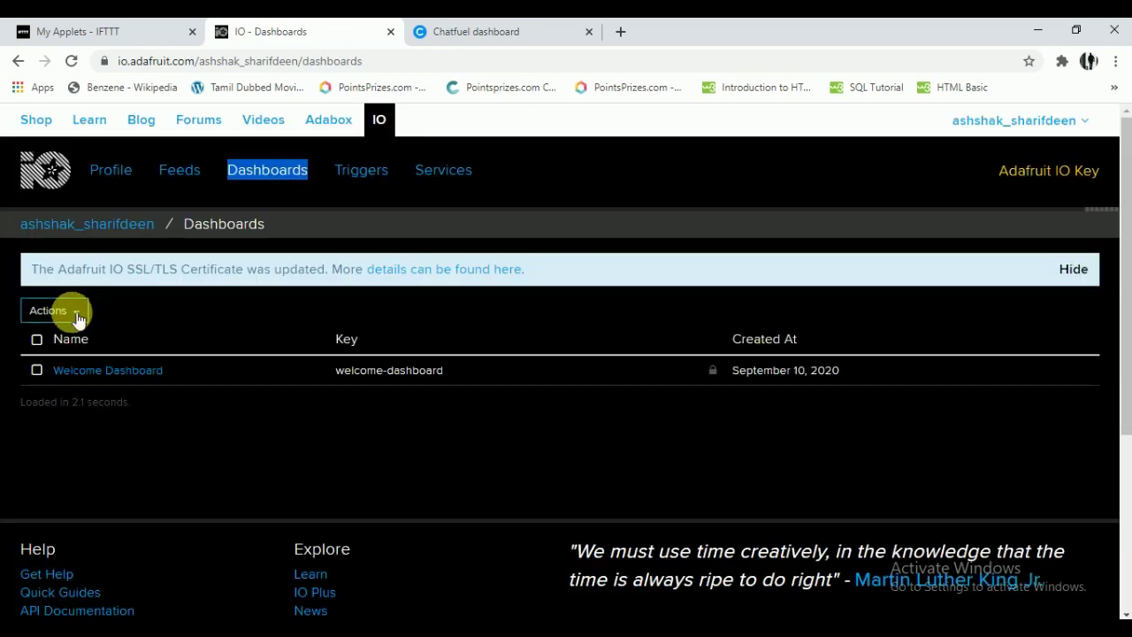
- Create a dashboard named homeAutomation and open it from the dashboards list
left_click(53, 310)
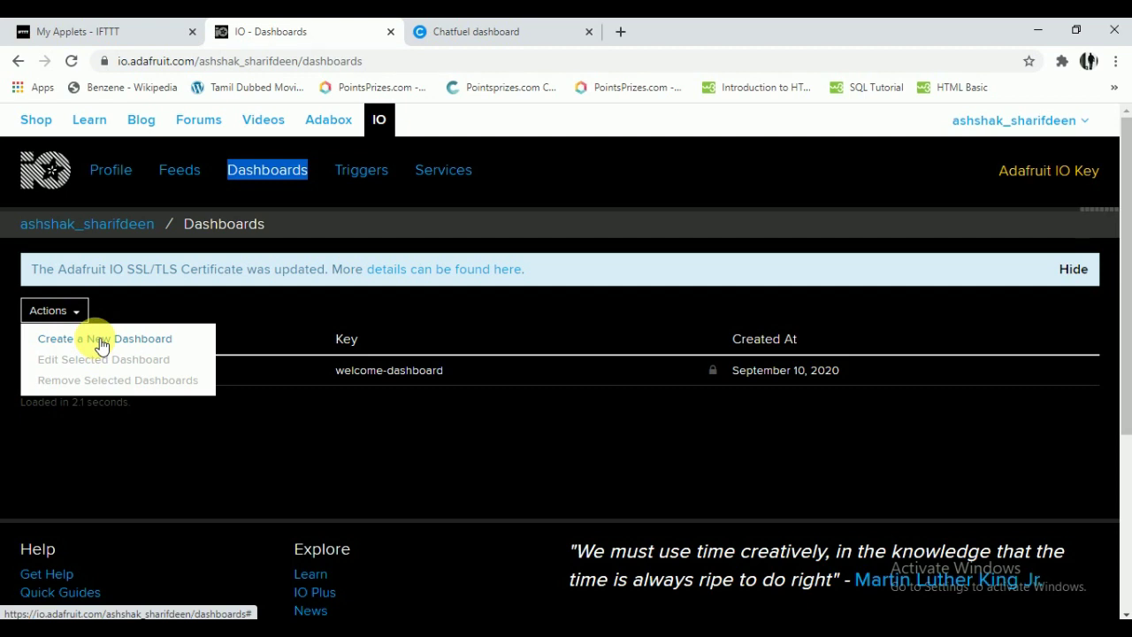
left_click(96, 339)
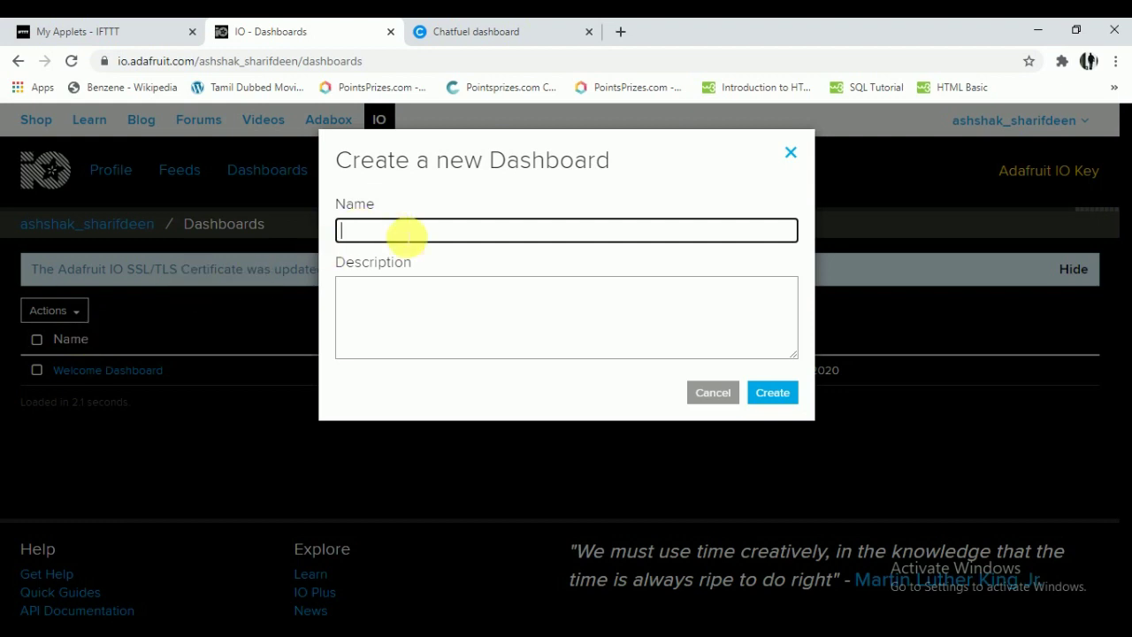
left_click(428, 232)
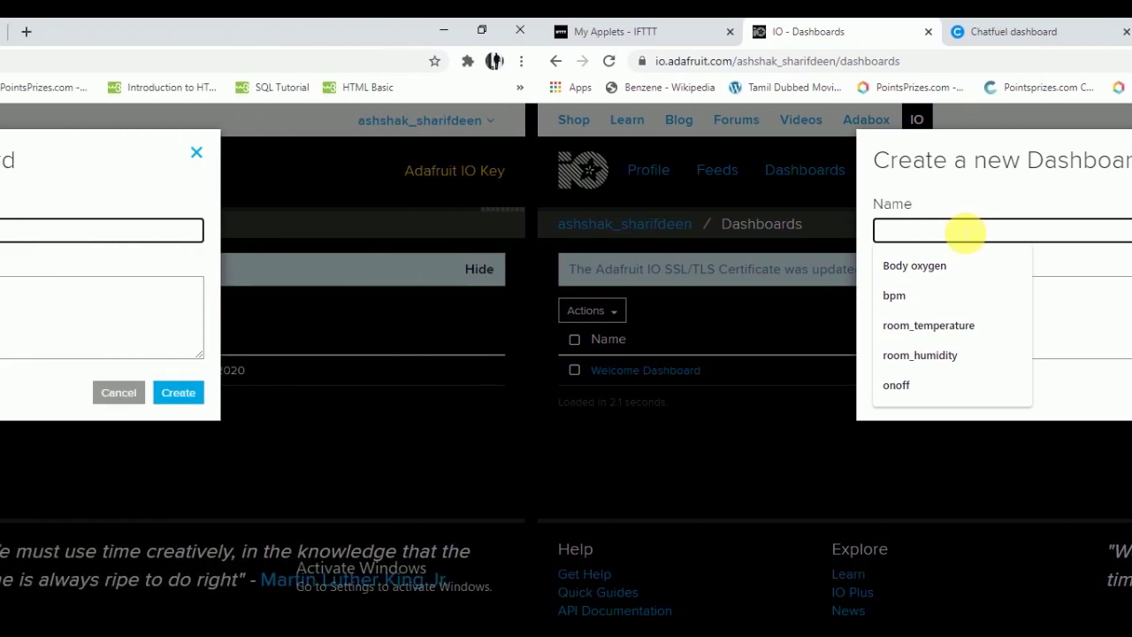
type("home")
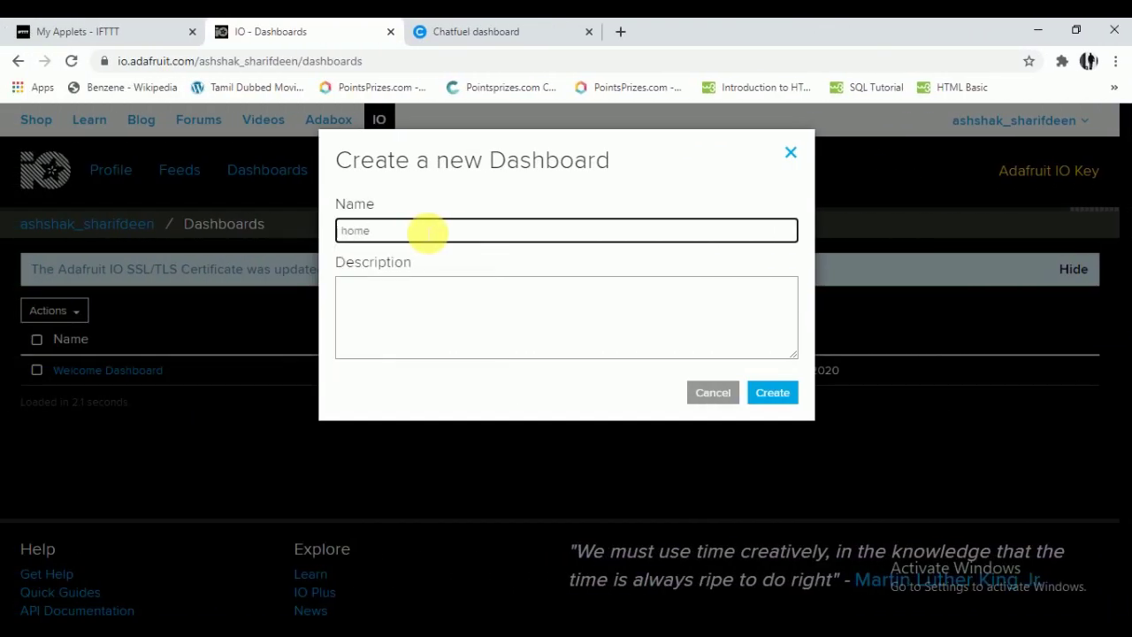
type("Automation")
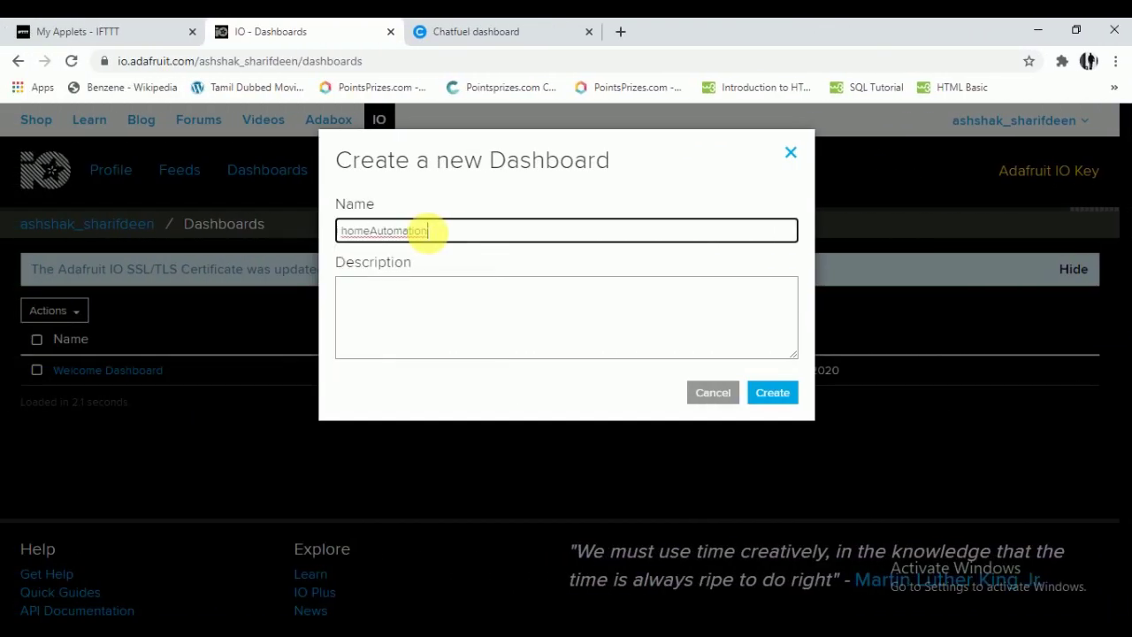
left_click(773, 395)
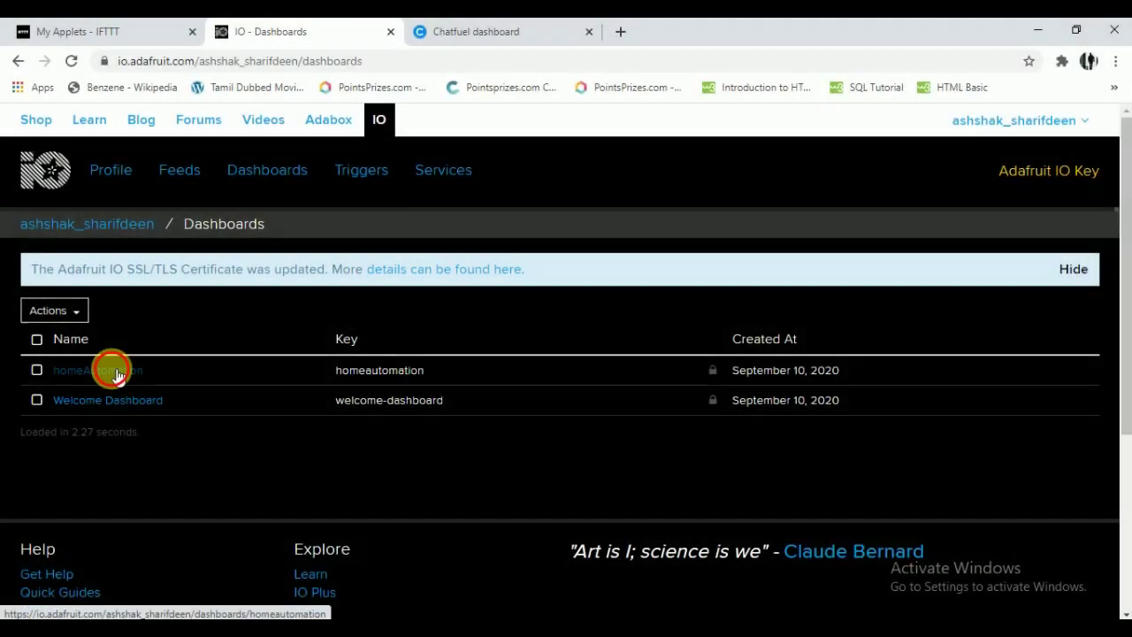
left_click(117, 375)
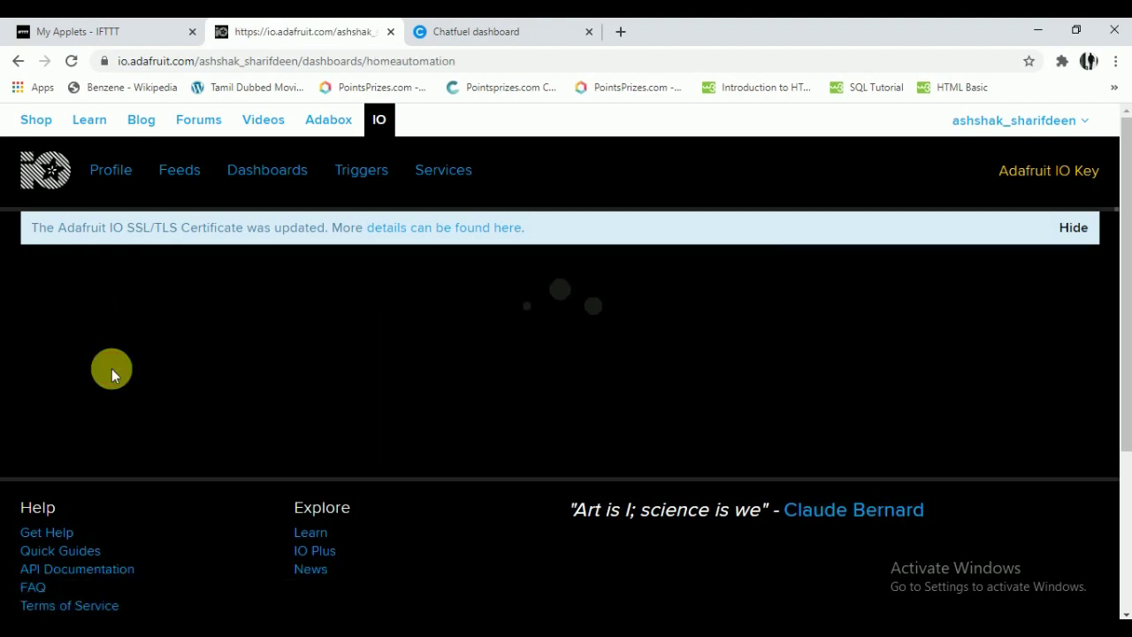
- Add a toggle block linked to the onoff feed, titled switch_button, to homeAutomation
left_click(457, 376)
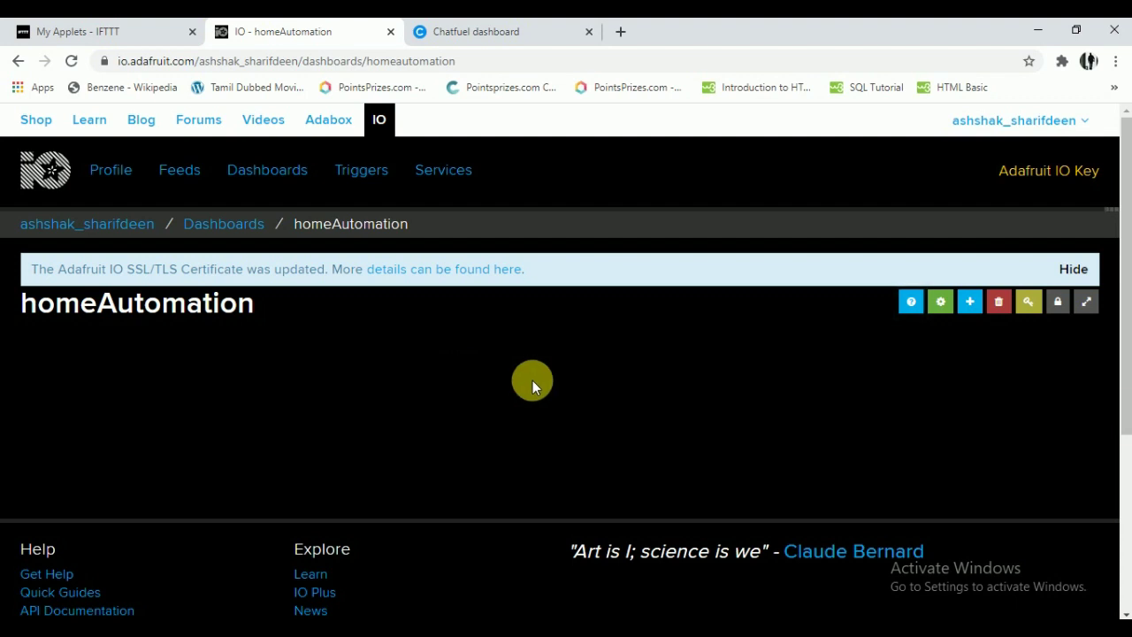
left_click(972, 302)
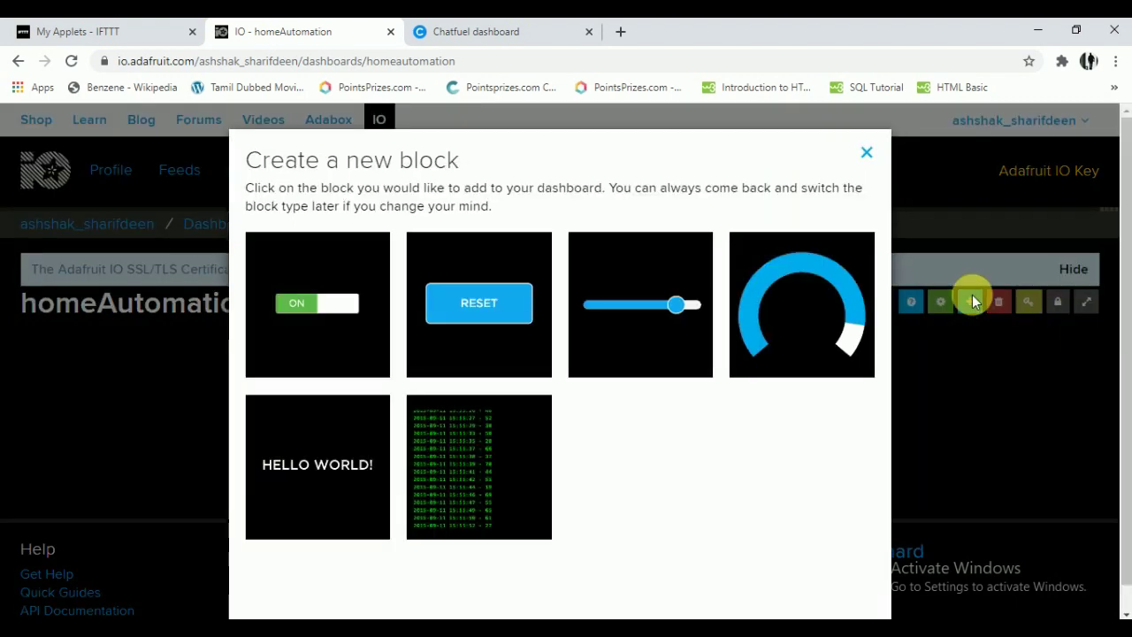
left_click(334, 307)
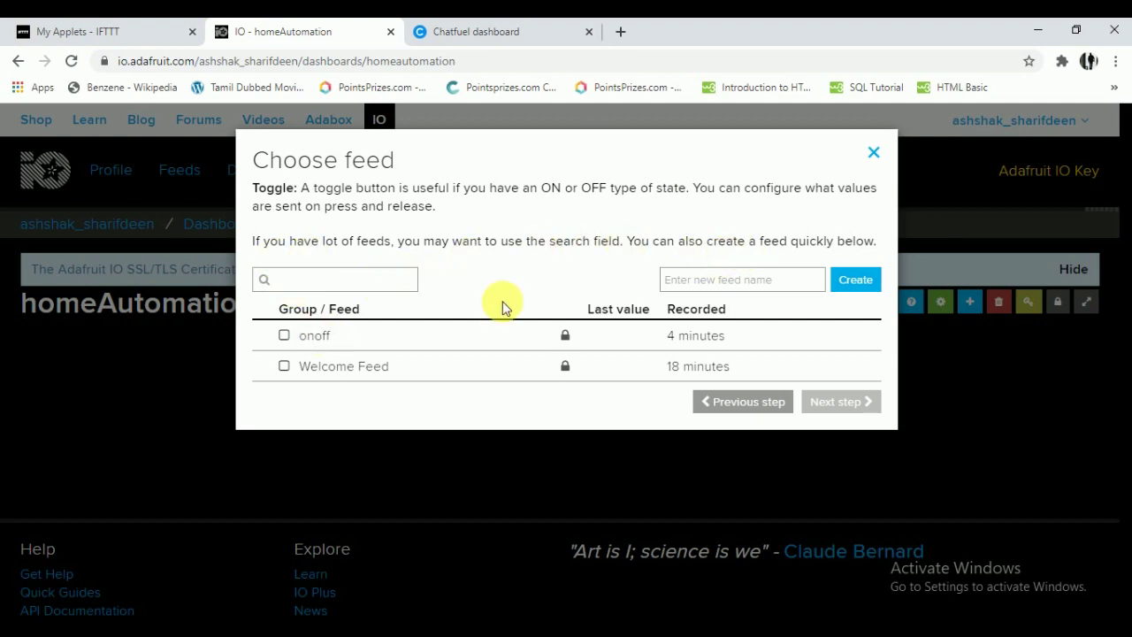
left_click(284, 337)
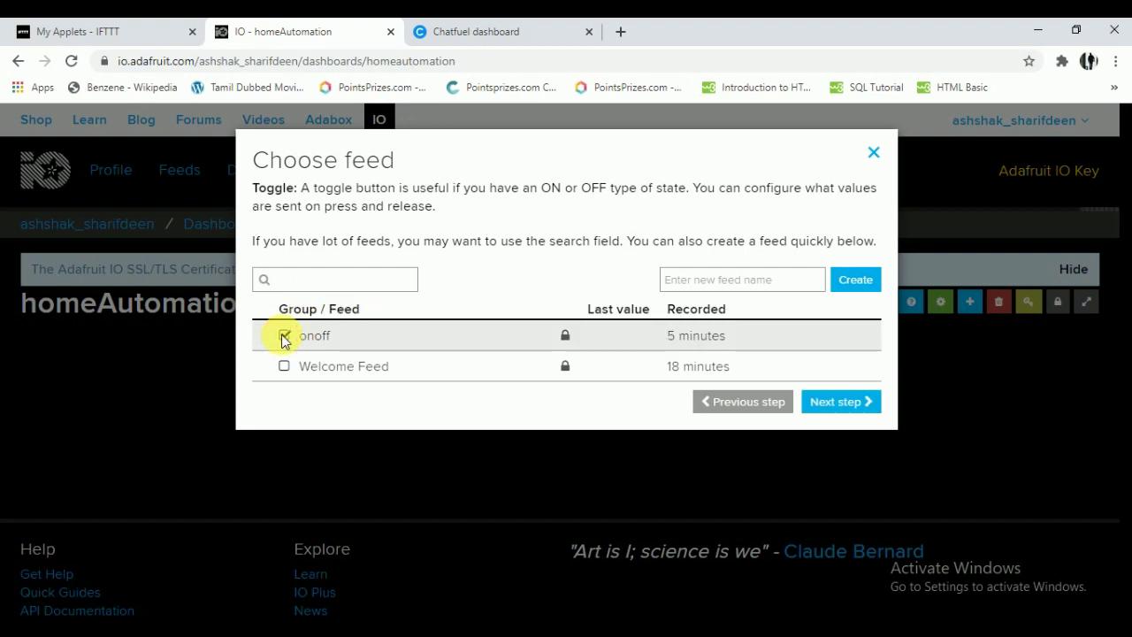
left_click(831, 404)
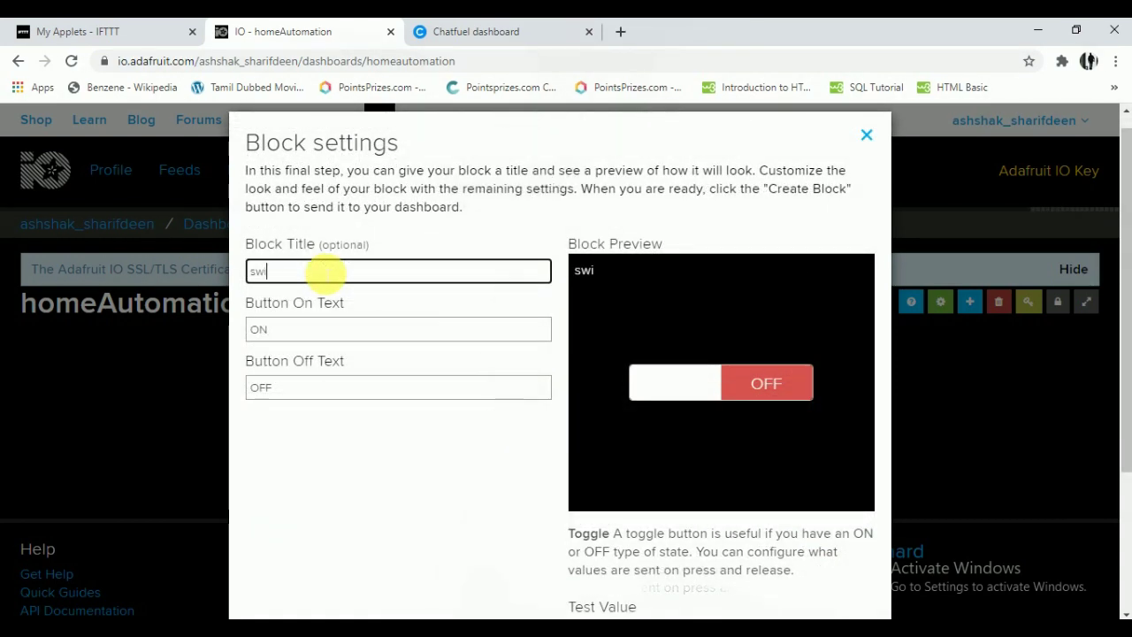
type("tch")
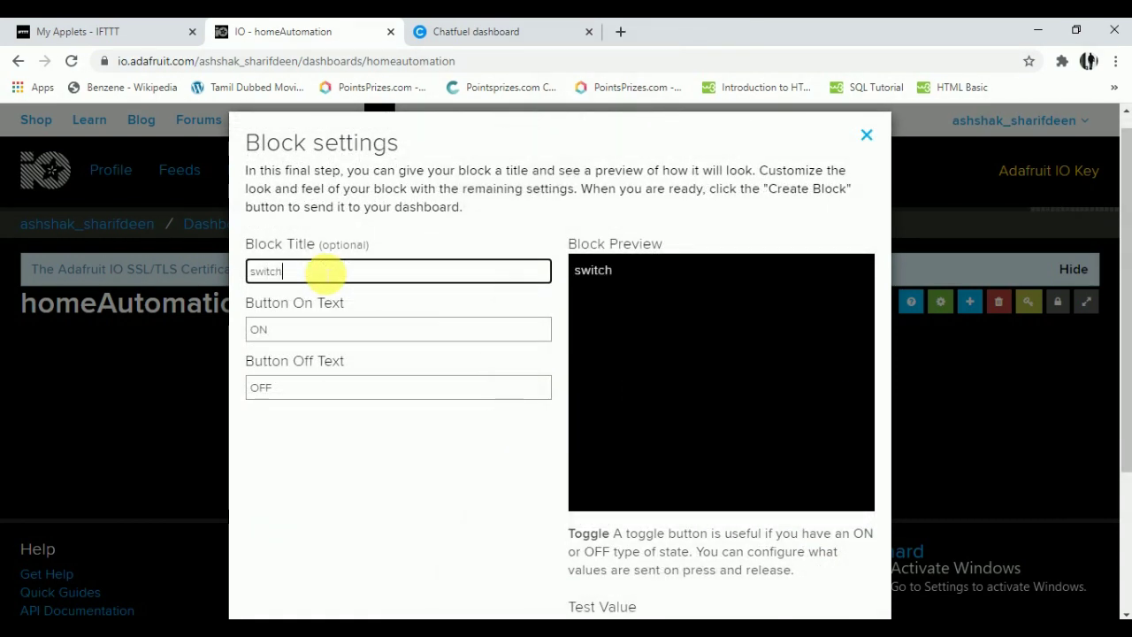
type("_button")
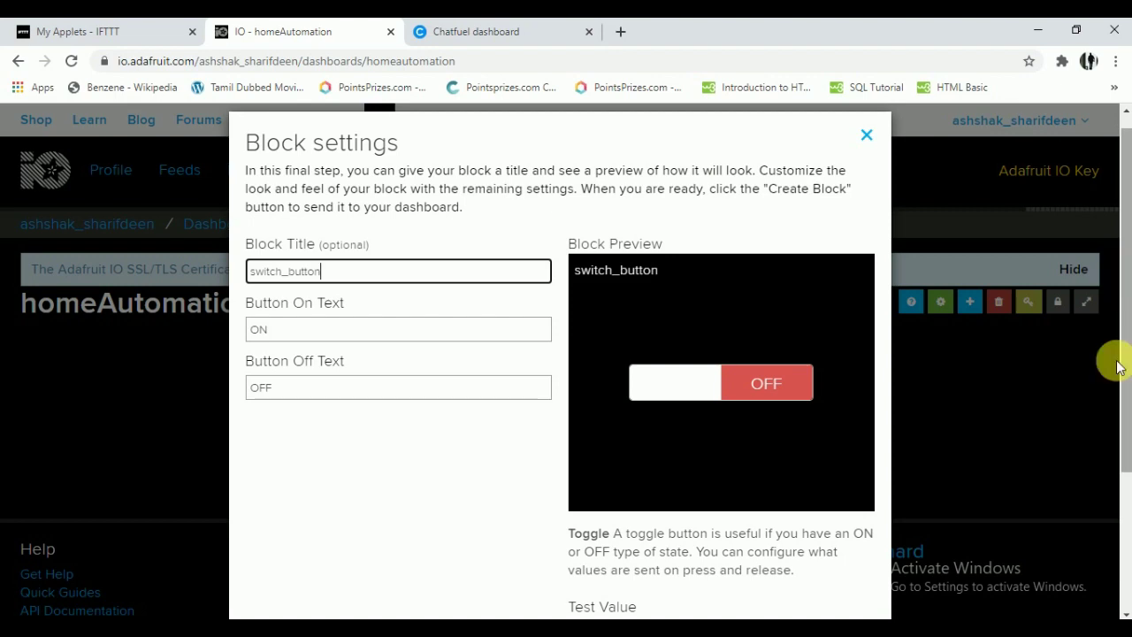
scroll(1112, 389, "down", 3)
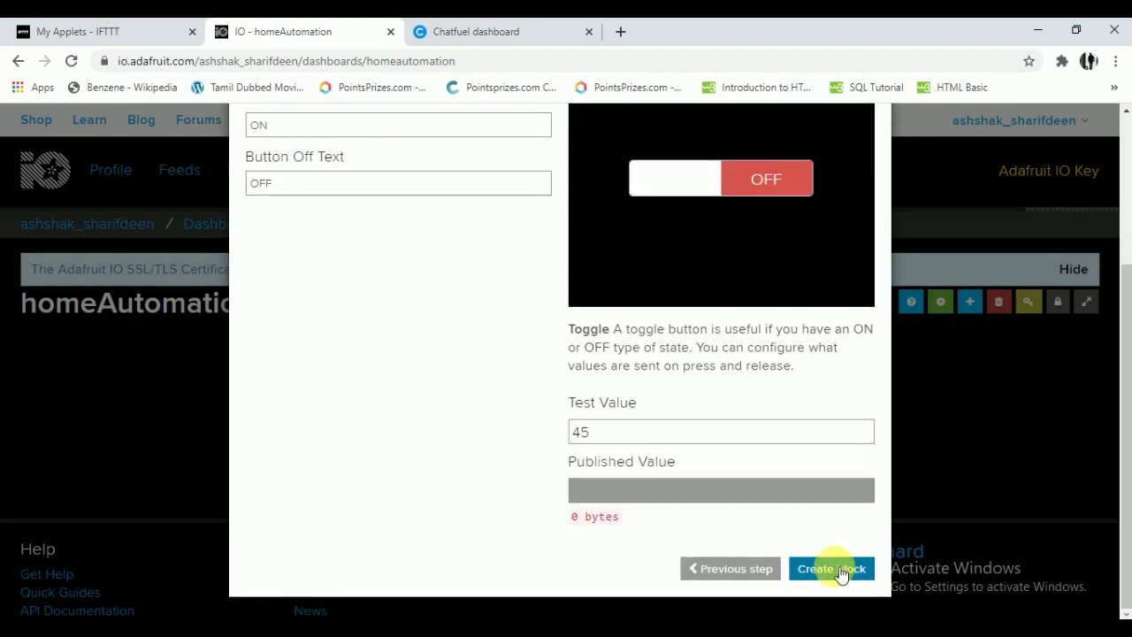
left_click(836, 570)
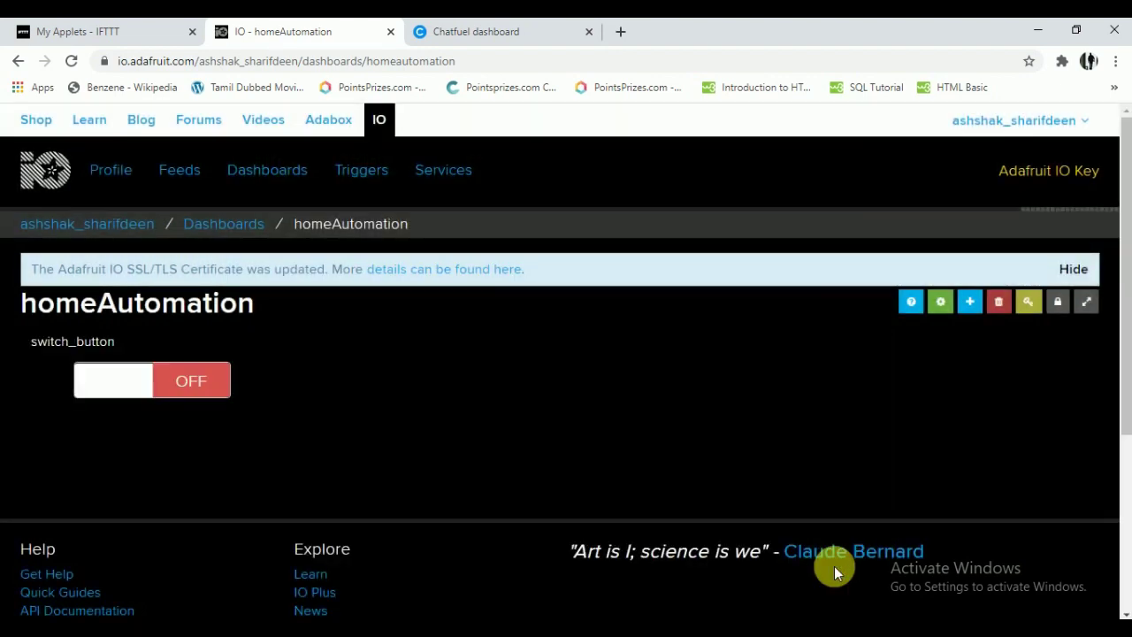
key("ctrl+shift+Tab")
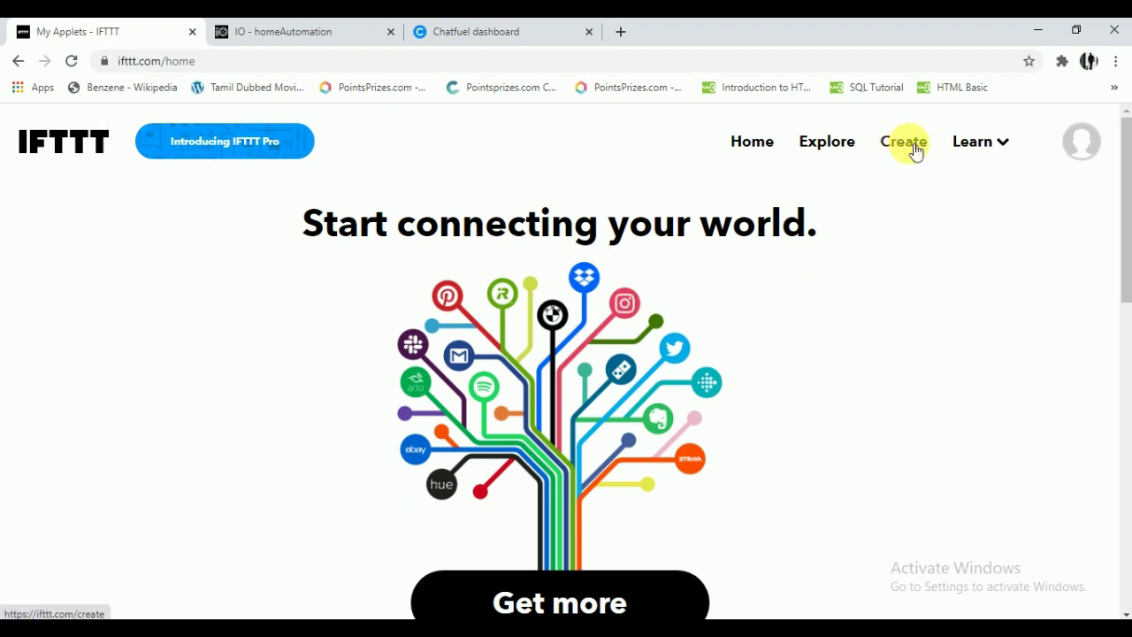
- Start a new IFTTT applet using the Webhooks 'Receive a web request' trigger
left_click(915, 152)
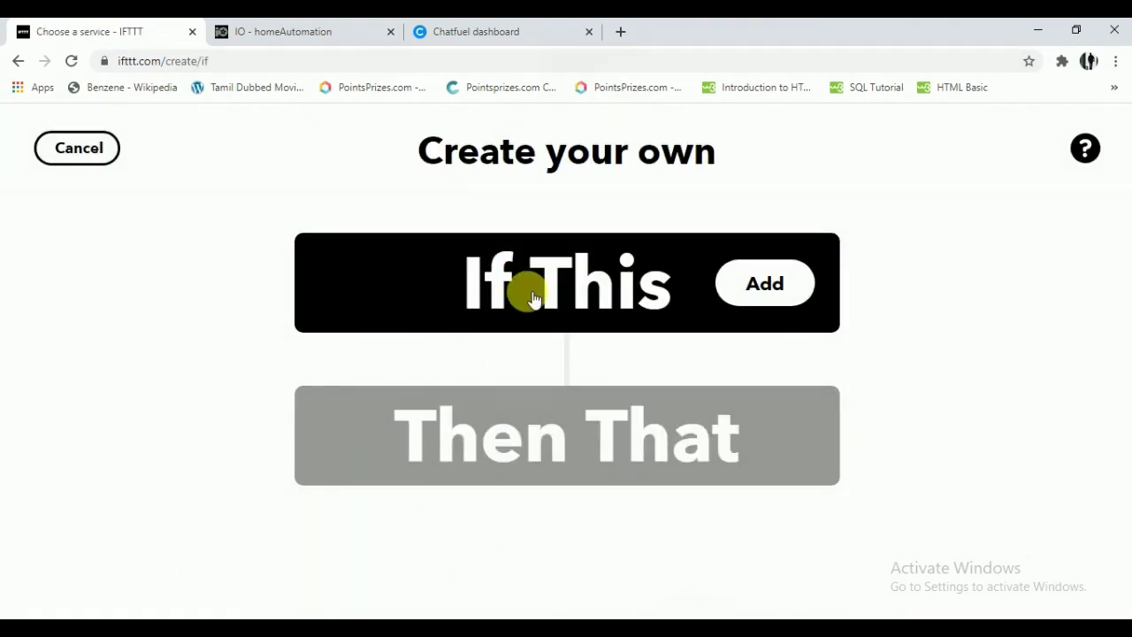
left_click(534, 299)
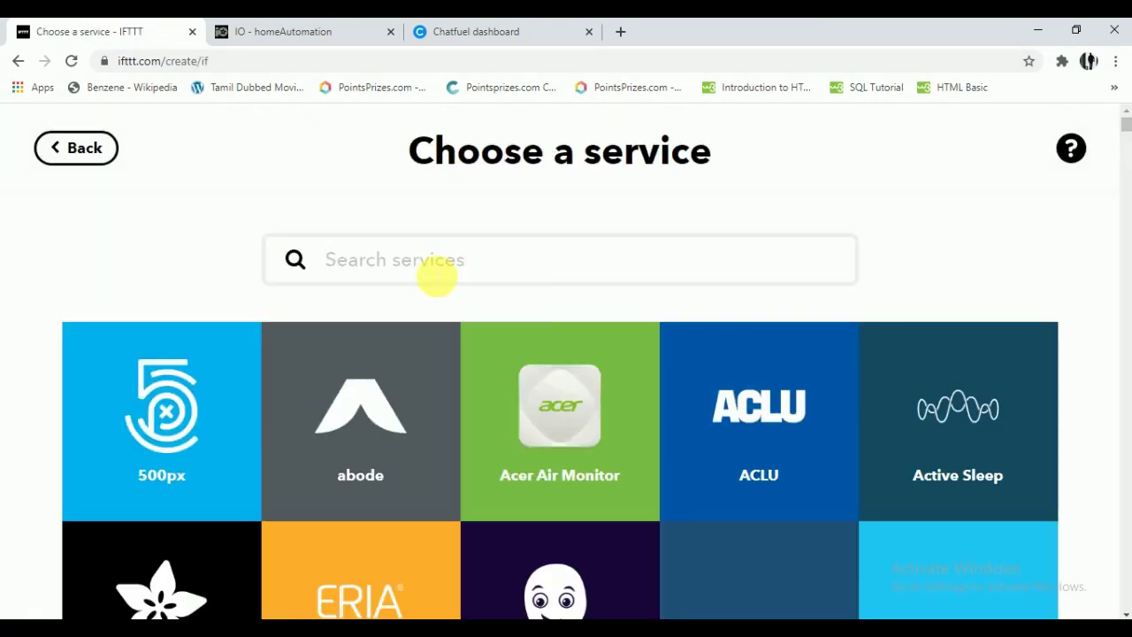
left_click(361, 263)
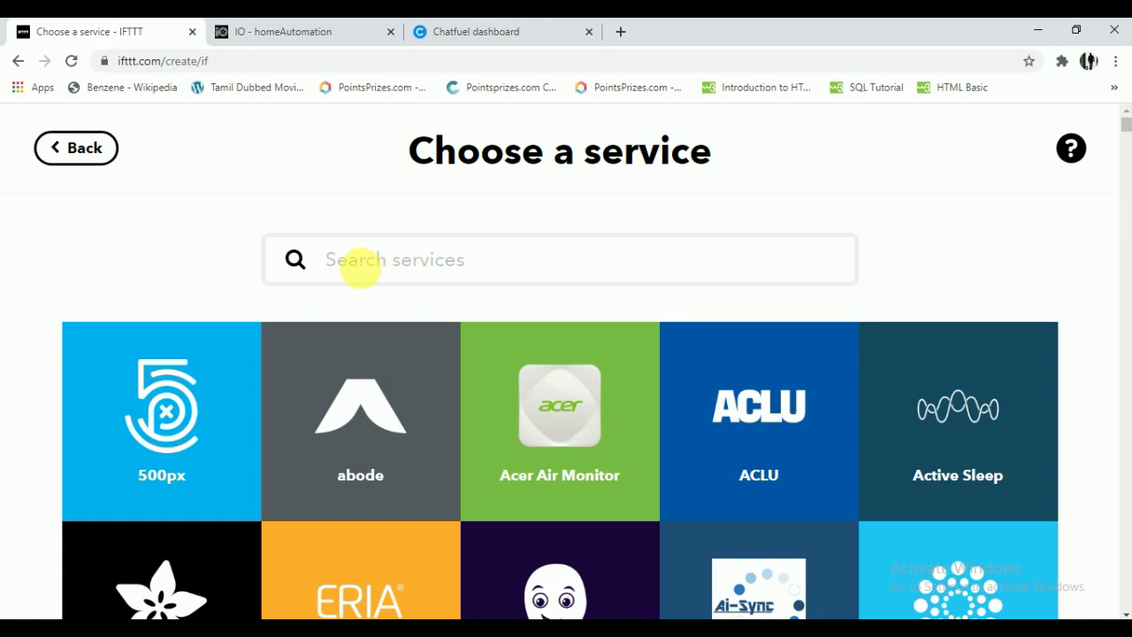
type("web")
left_click(760, 444)
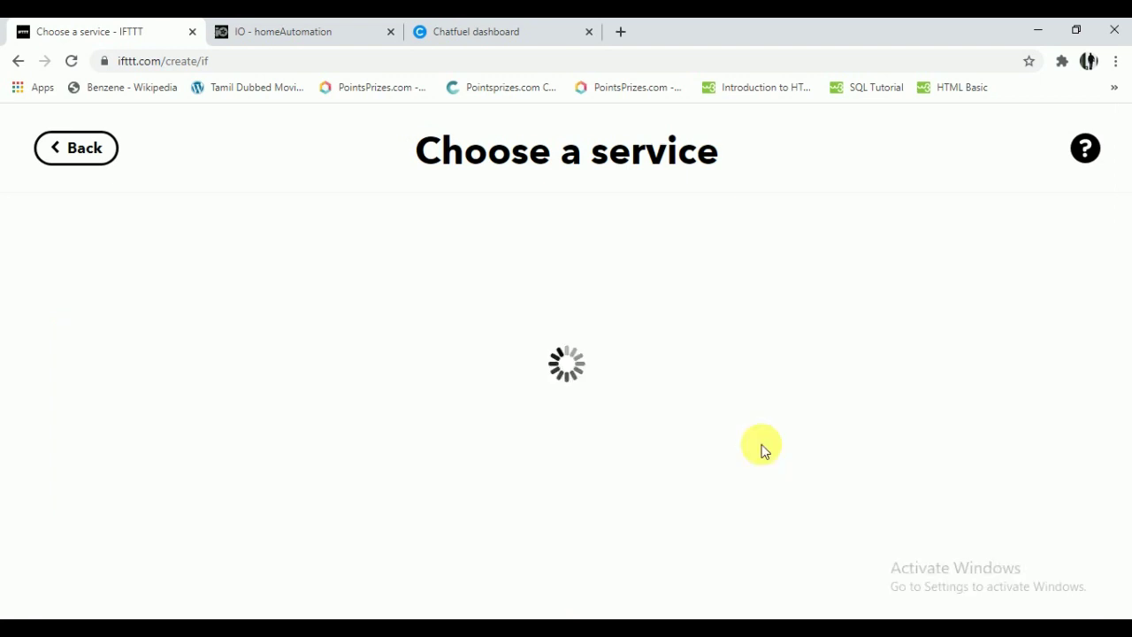
left_click(539, 407)
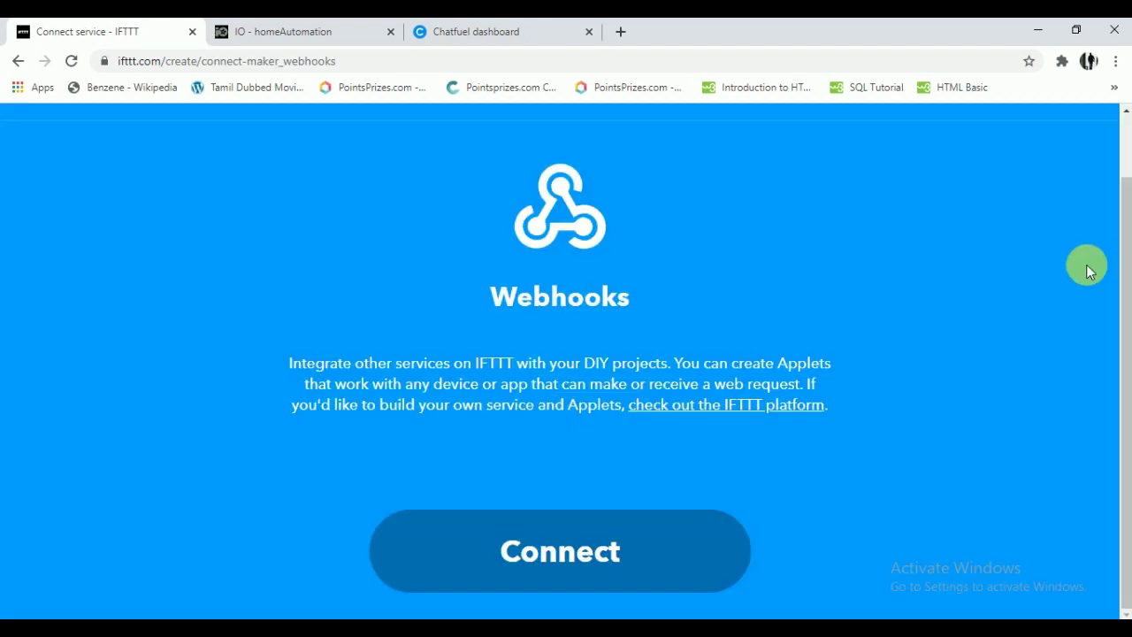
left_click_drag(1120, 295, 606, 529)
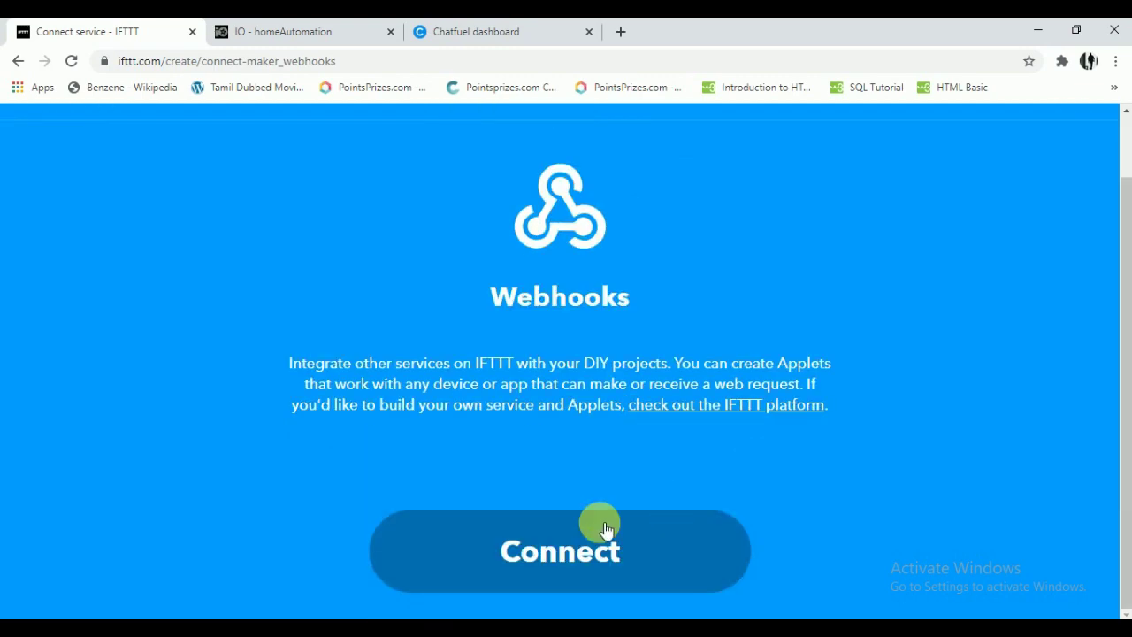
left_click(606, 529)
- Set the trigger's event name to Automation and create the trigger
left_click(463, 399)
type("A")
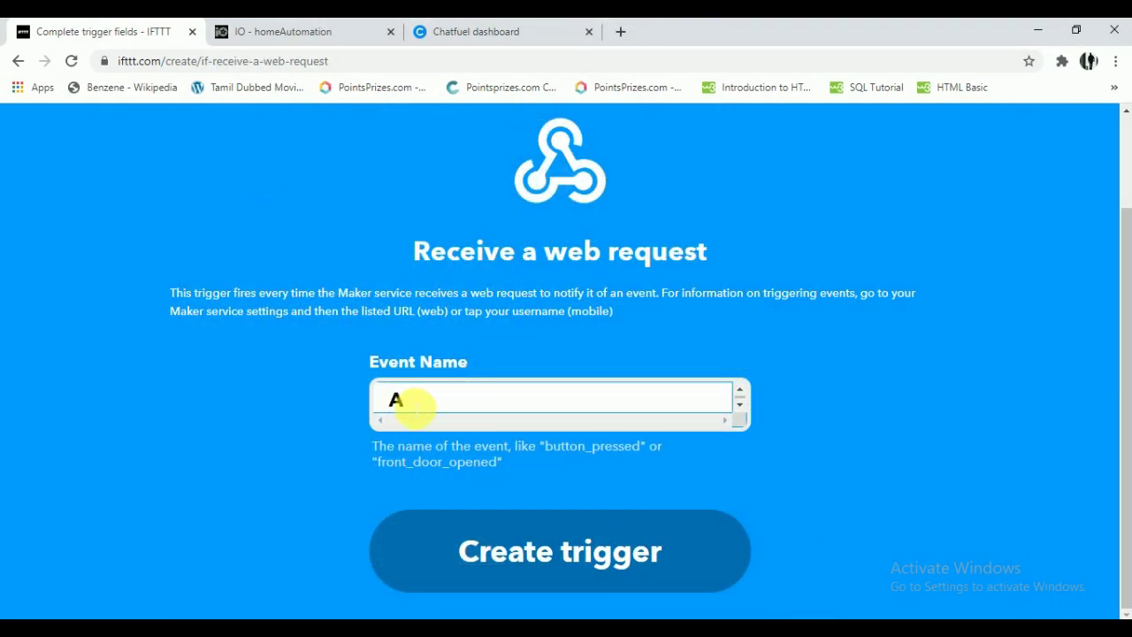
type("utomation")
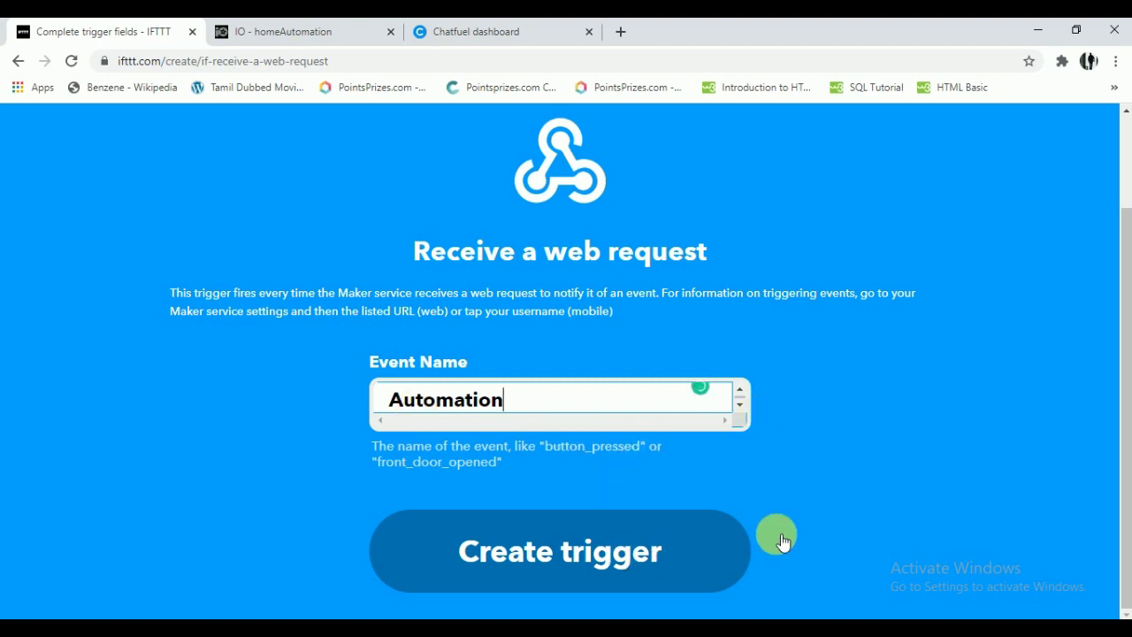
left_click(565, 550)
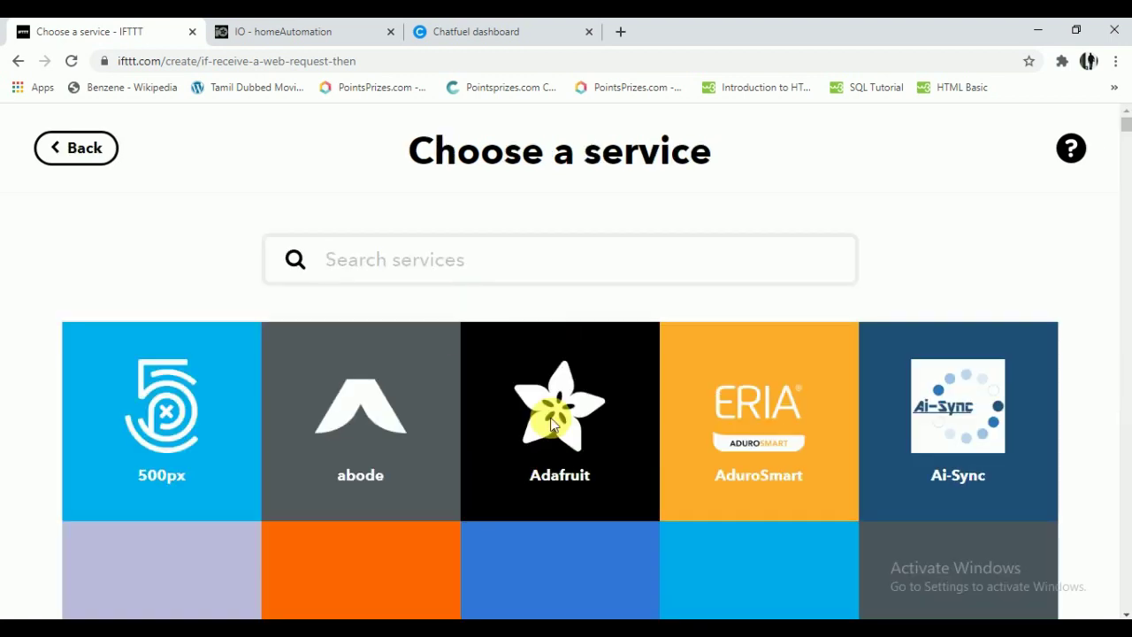
- Choose Adafruit's 'Send data to Adafruit IO' action and connect the Adafruit account
left_click(575, 464)
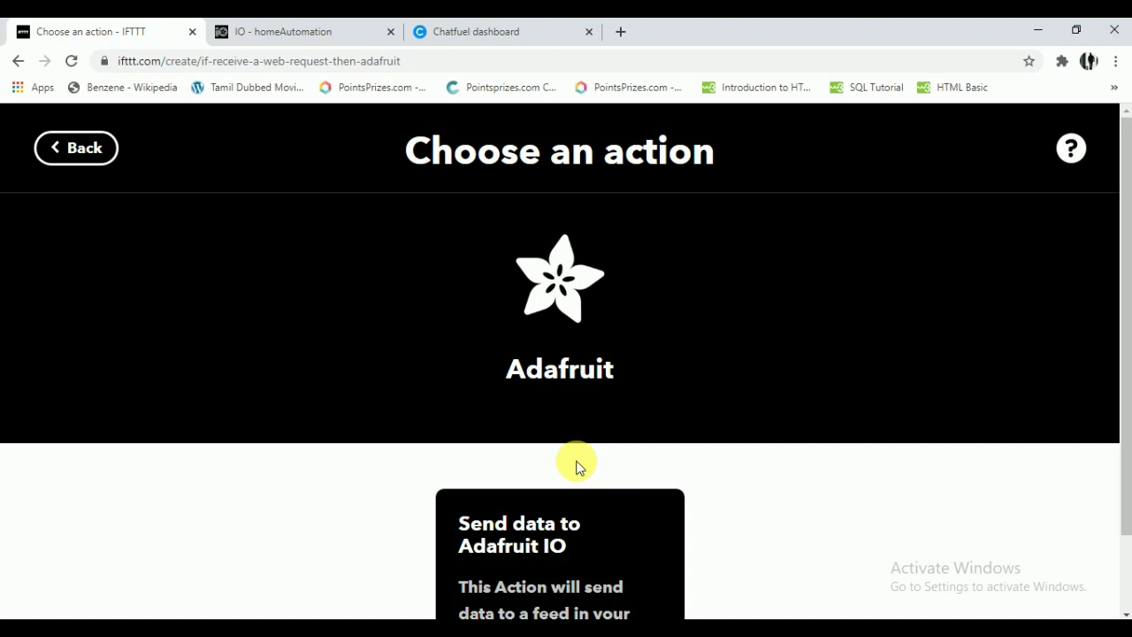
scroll(1107, 345, "down", 1)
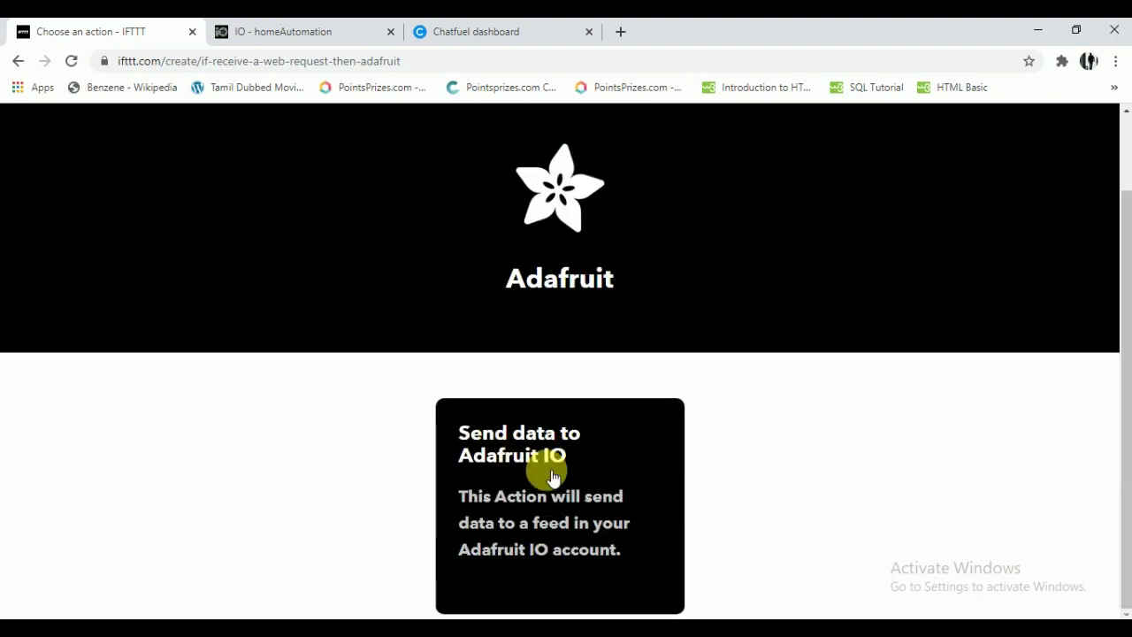
left_click(553, 477)
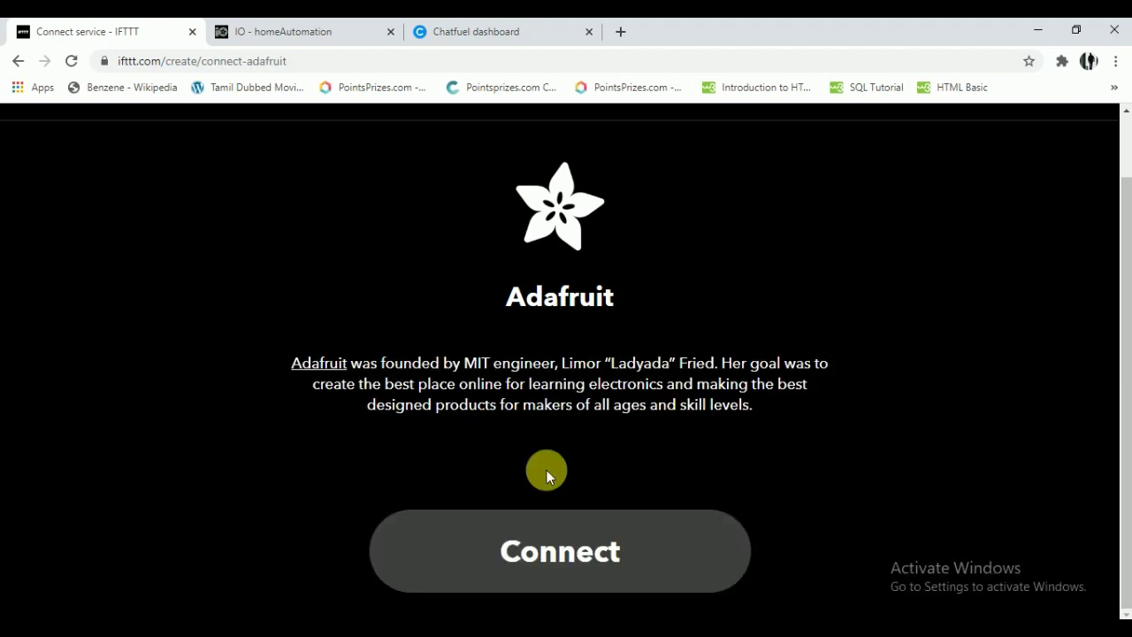
scroll(1117, 162, "up", 1)
scroll(885, 353, "down", 1)
left_click(619, 556)
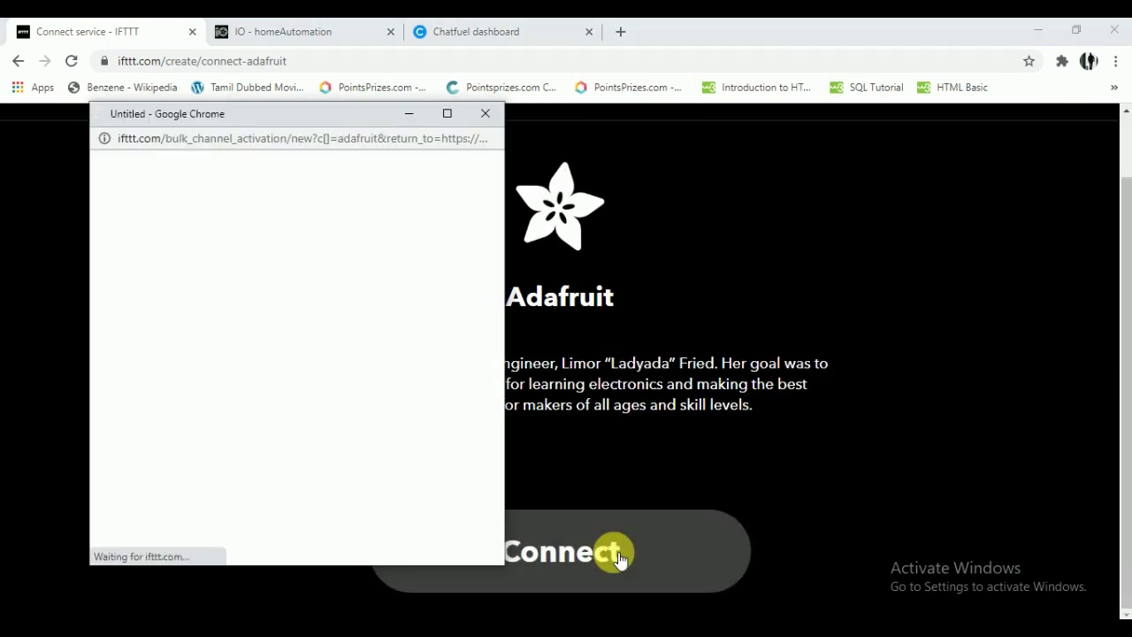
- Set the action to send the Value1 ingredient to the onoff feed
left_click(726, 504)
left_click(619, 566)
left_click_drag(1116, 293, 1119, 414)
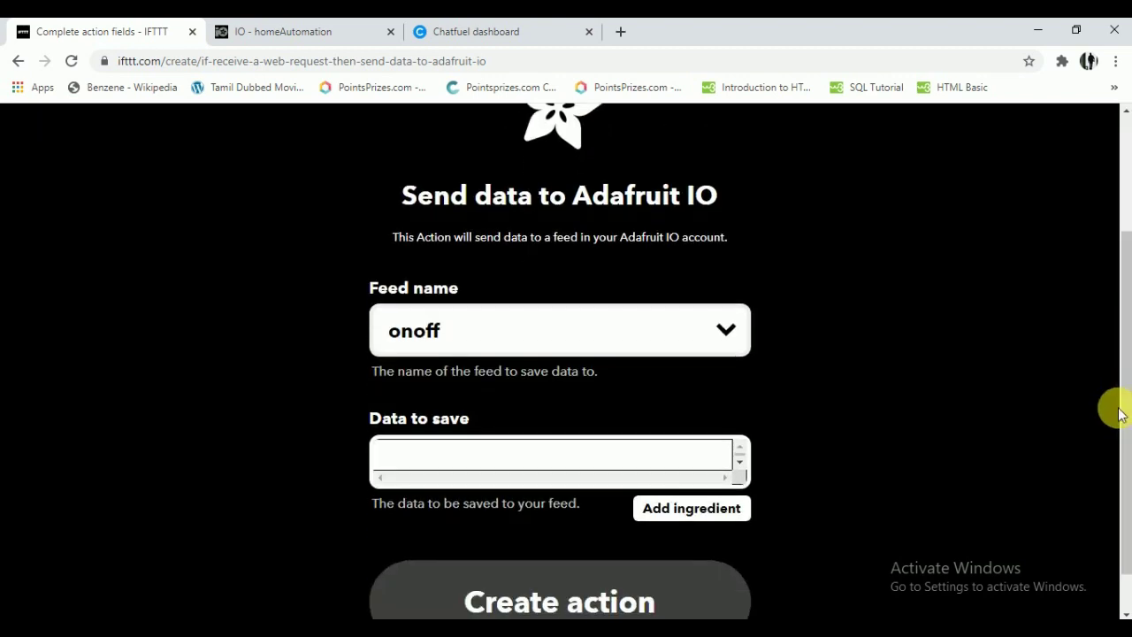
left_click(698, 458)
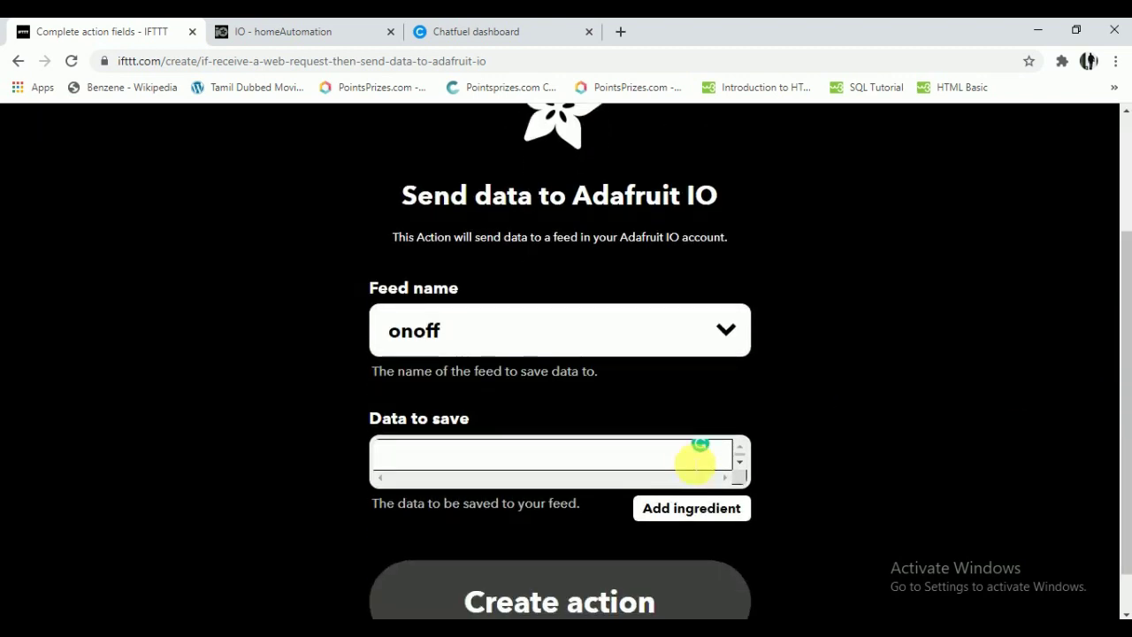
left_click(679, 515)
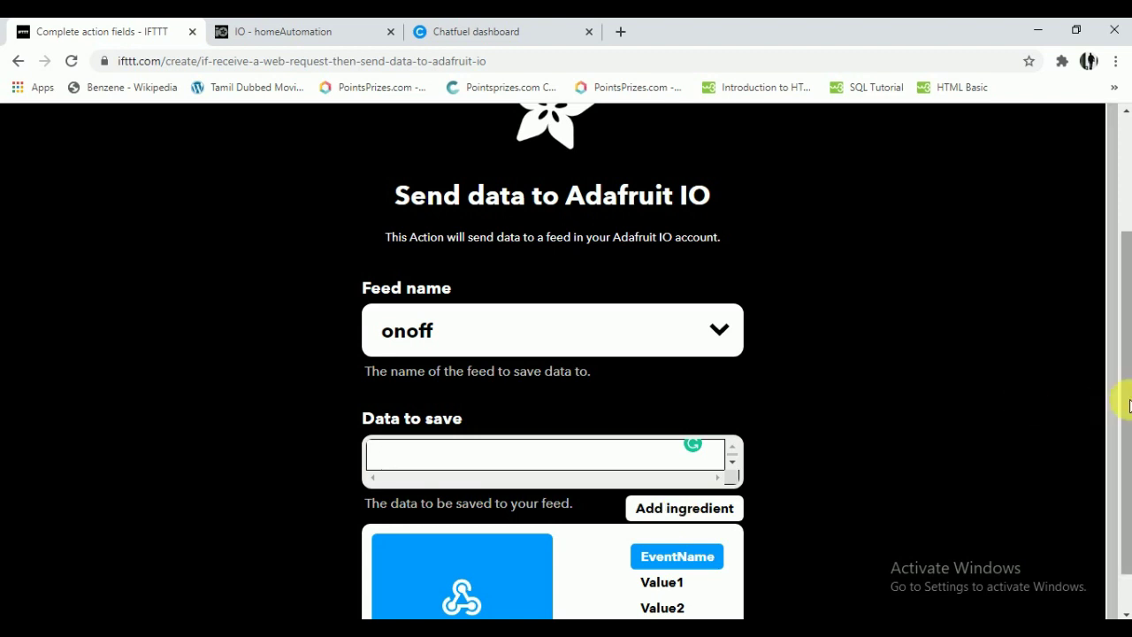
scroll(1061, 442, "down", 1)
left_click(665, 531)
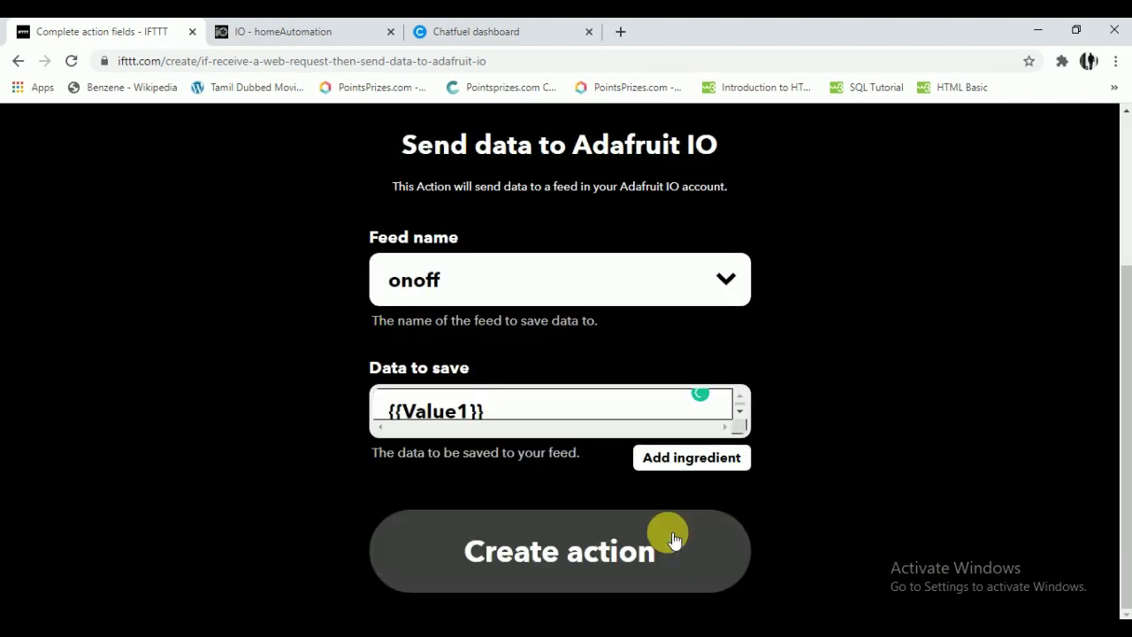
- Create the action and finish the applet
left_click(675, 551)
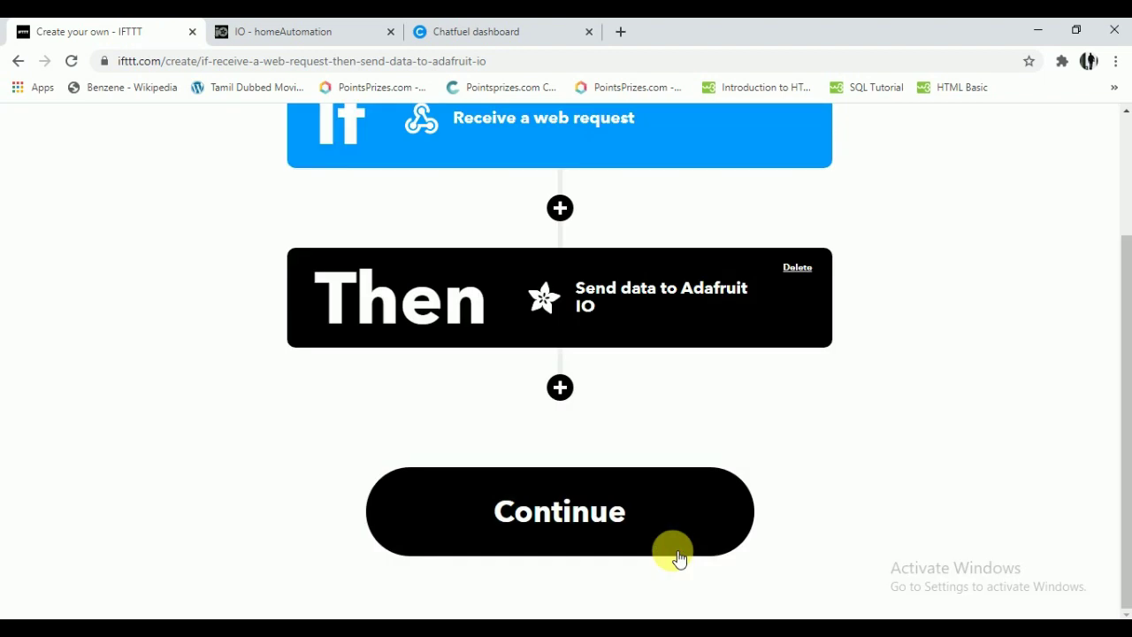
left_click(676, 554)
left_click(660, 582)
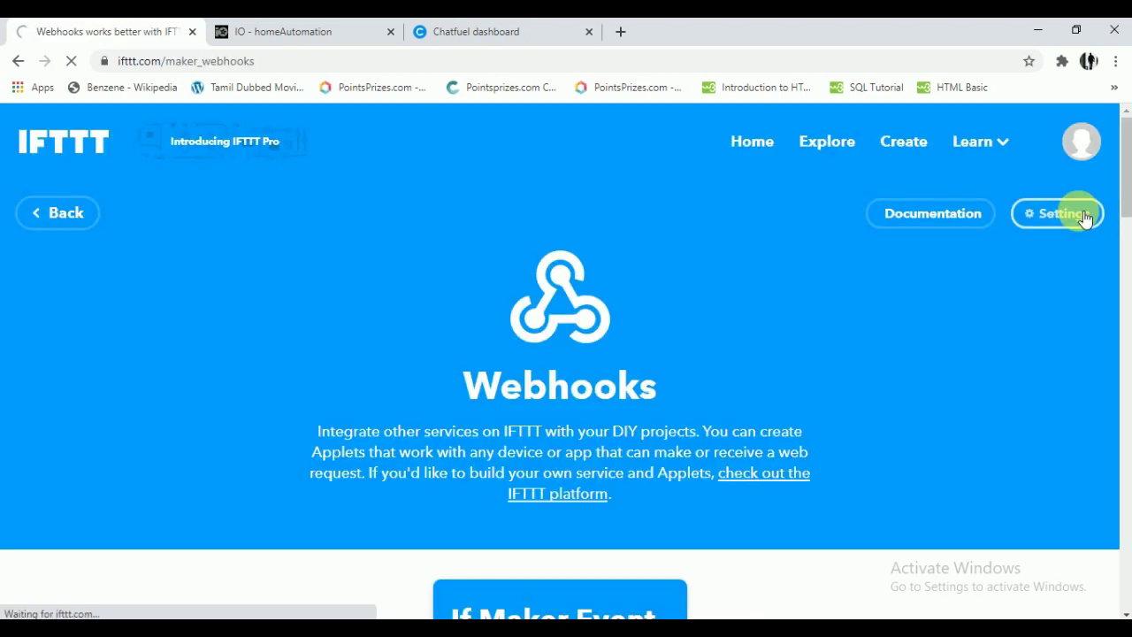
left_click(1085, 215)
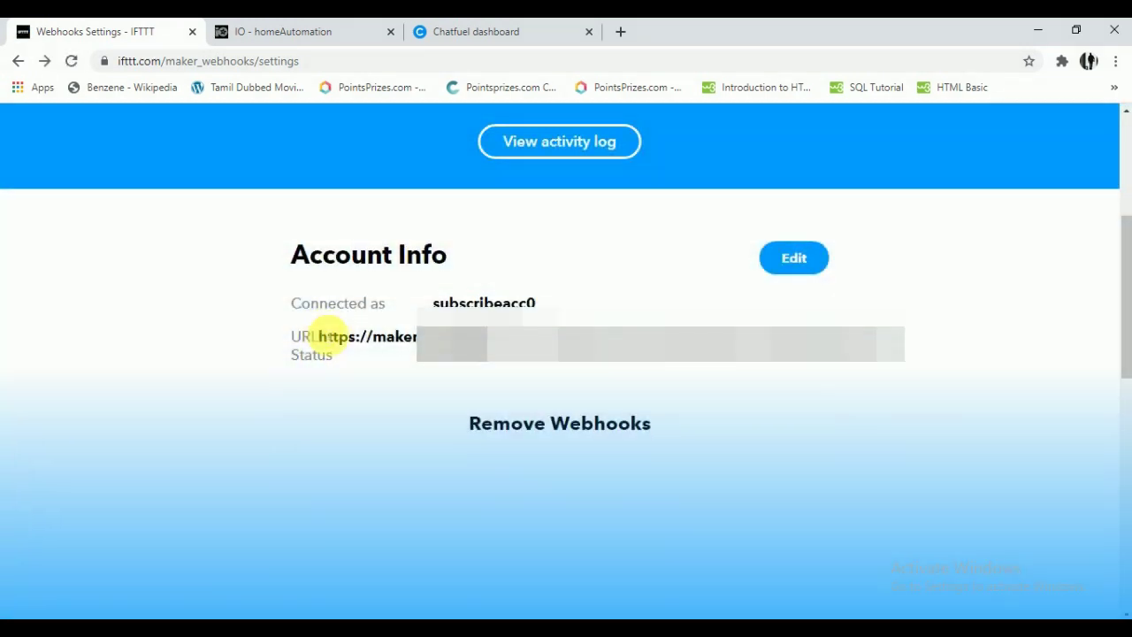
- Select and copy the personal webhook URL on the Webhooks settings page
left_click_drag(320, 336, 506, 337)
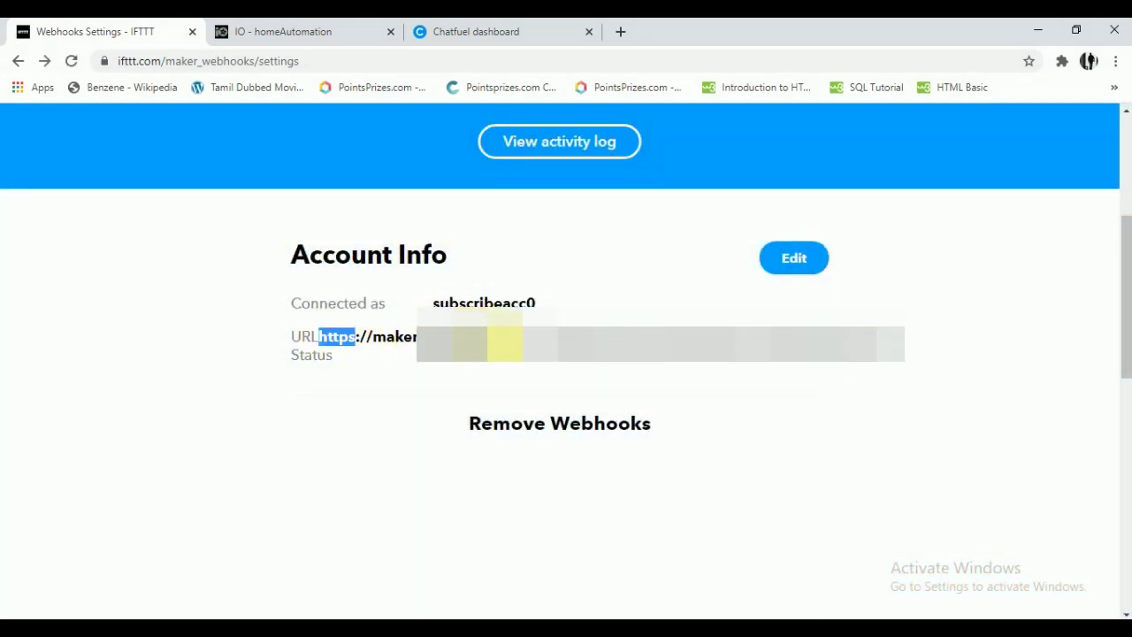
left_click_drag(320, 337, 911, 342)
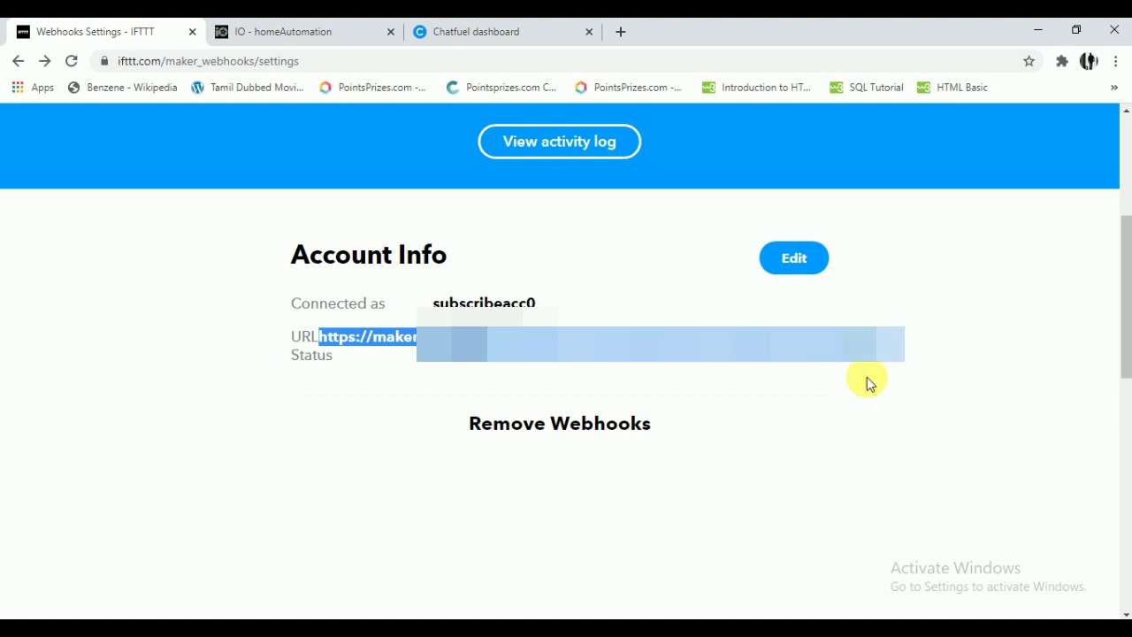
key("ctrl+Tab")
key("ctrl+Tab")
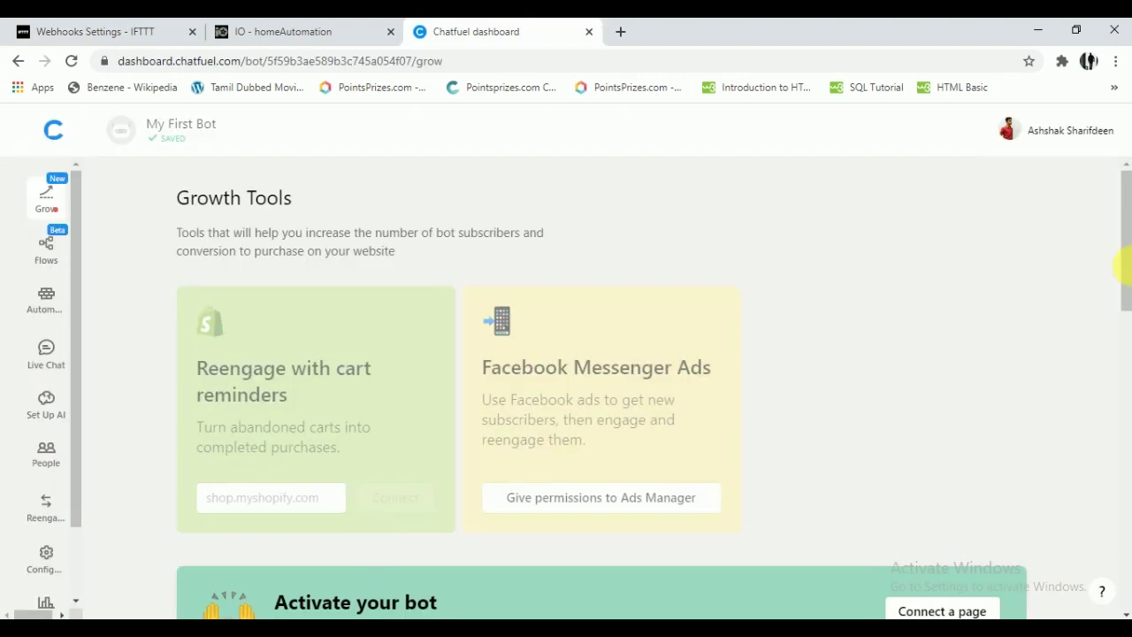
- Connect the Chatfuel bot to a Facebook page and scroll down to its blocks
left_click(1127, 317)
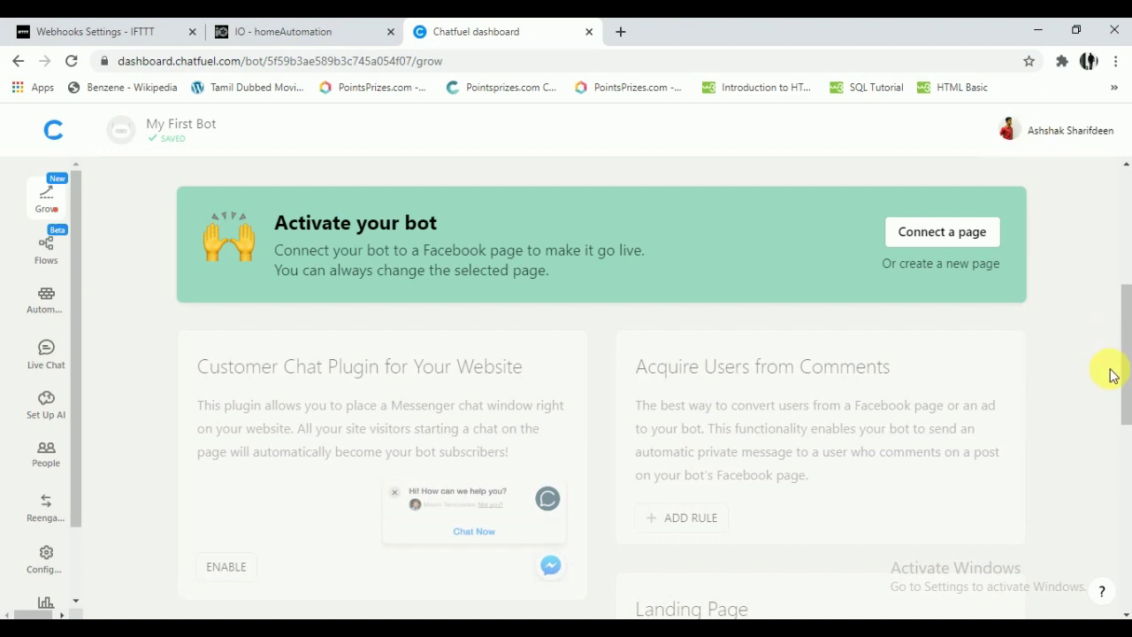
left_click_drag(1126, 362, 1112, 283)
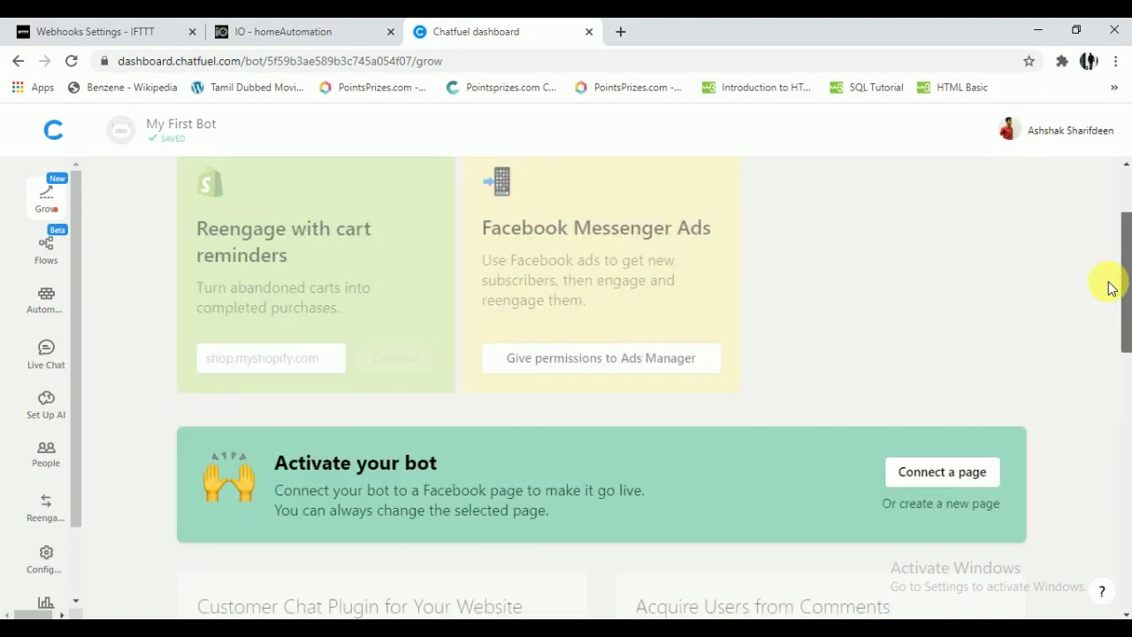
left_click(928, 445)
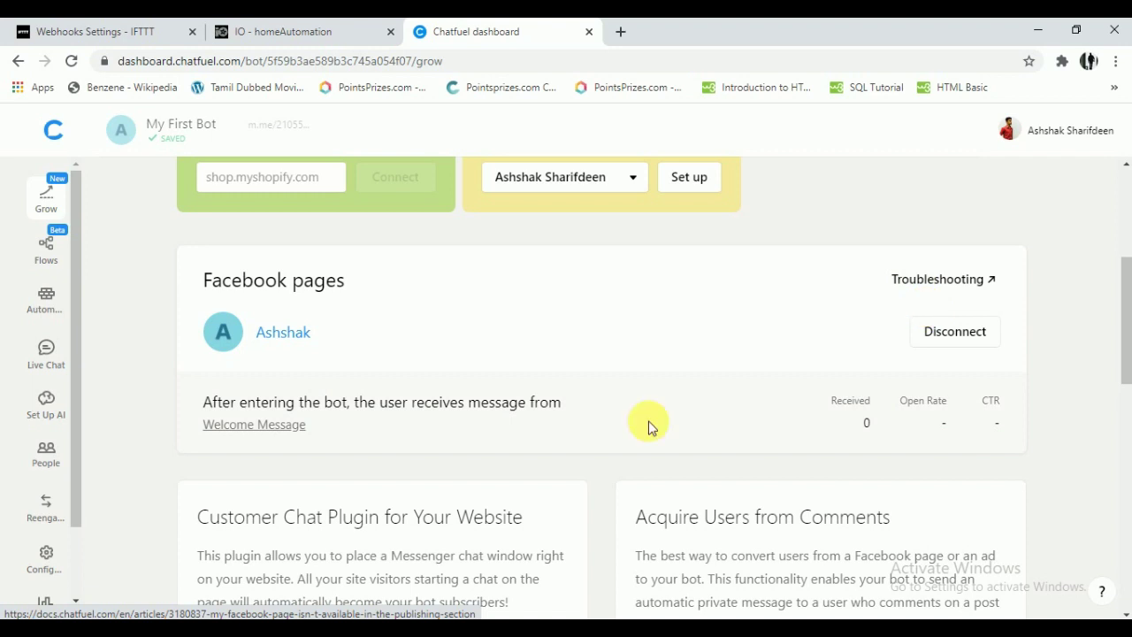
left_click(1127, 432)
scroll(1125, 447, "down", 1)
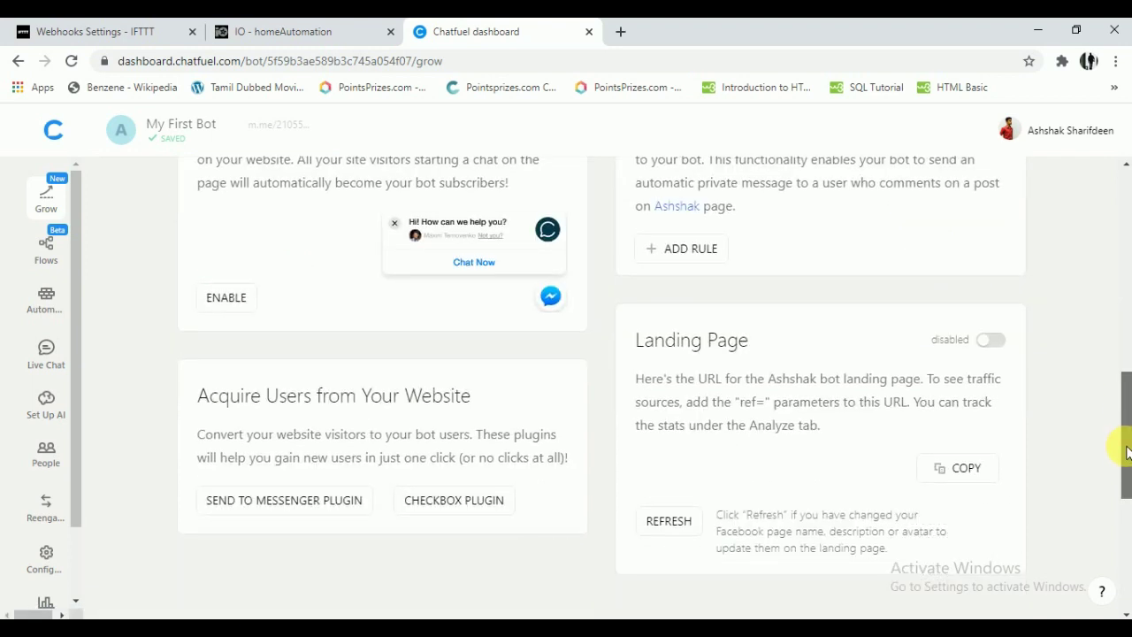
scroll(1125, 460, "down", 1)
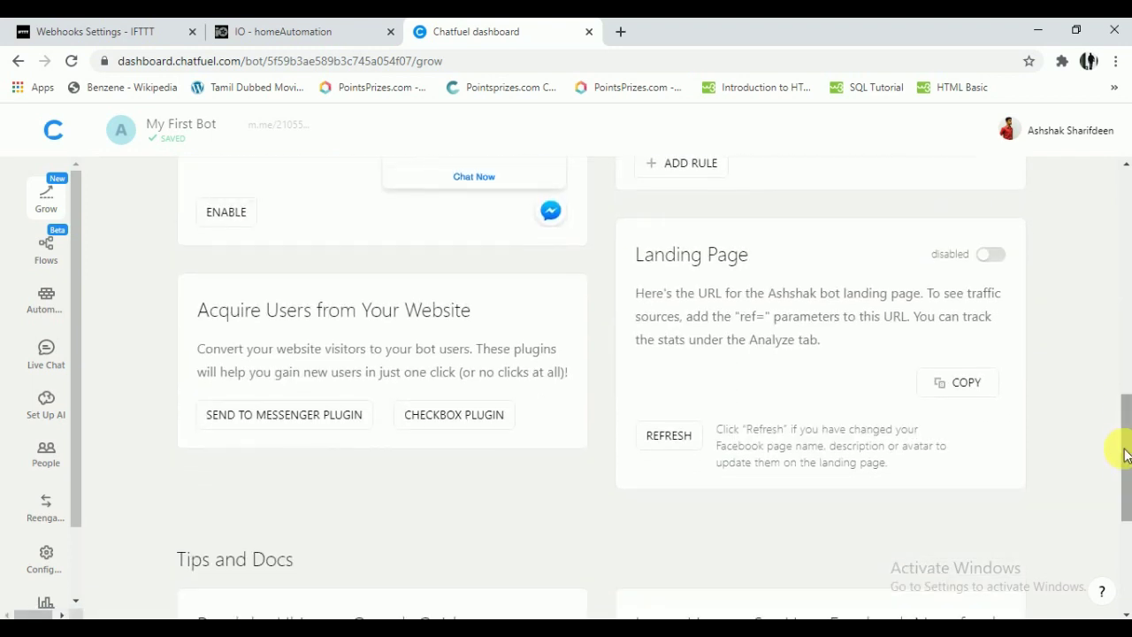
left_click_drag(1125, 456, 1125, 283)
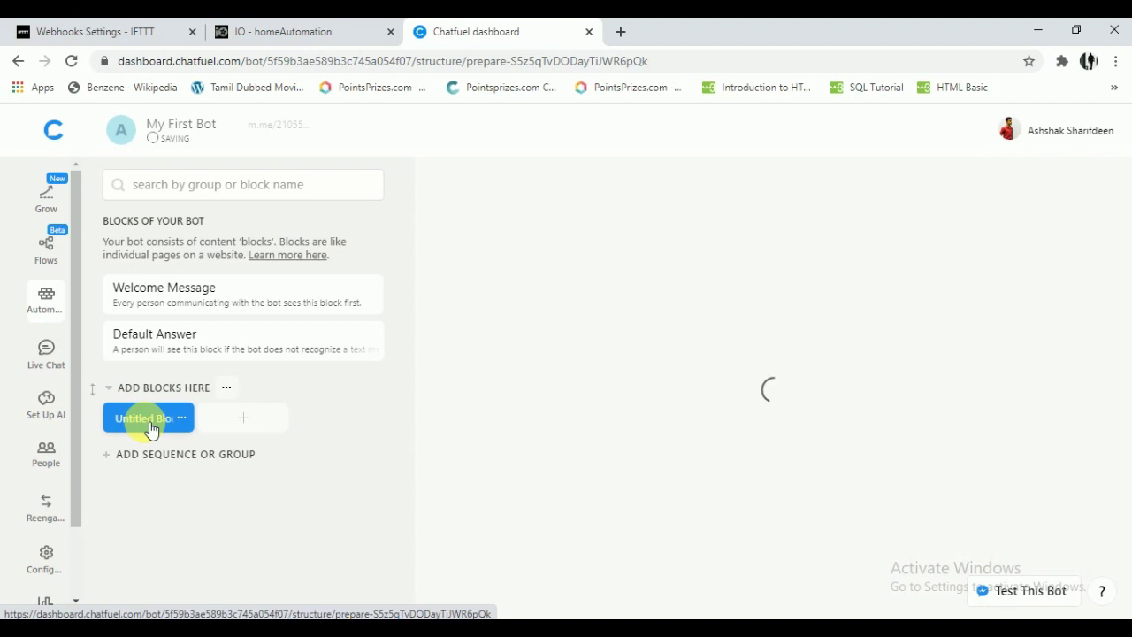
- Name the first block 'Relay On' and give it a 'Light is on' text reply with the user's name
left_click(150, 428)
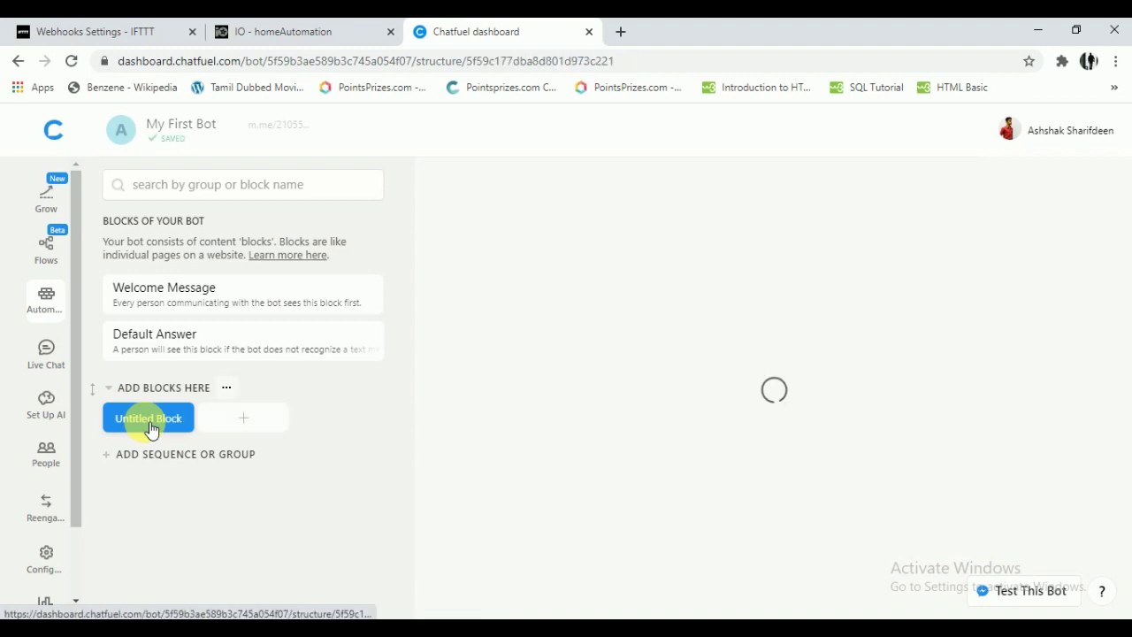
type("Relay")
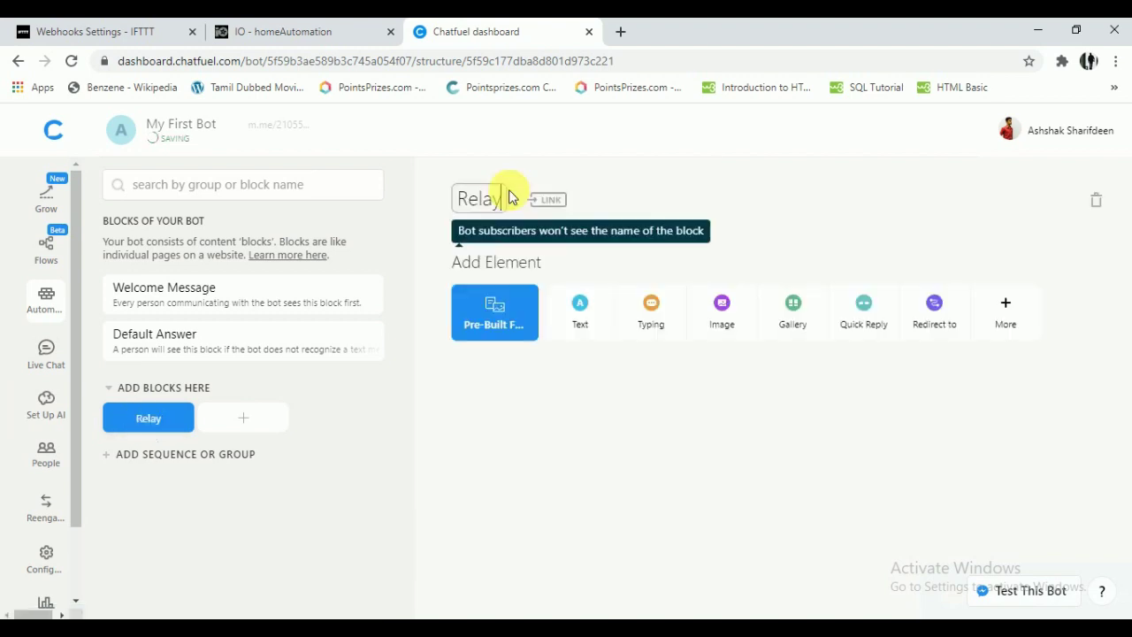
type(" On")
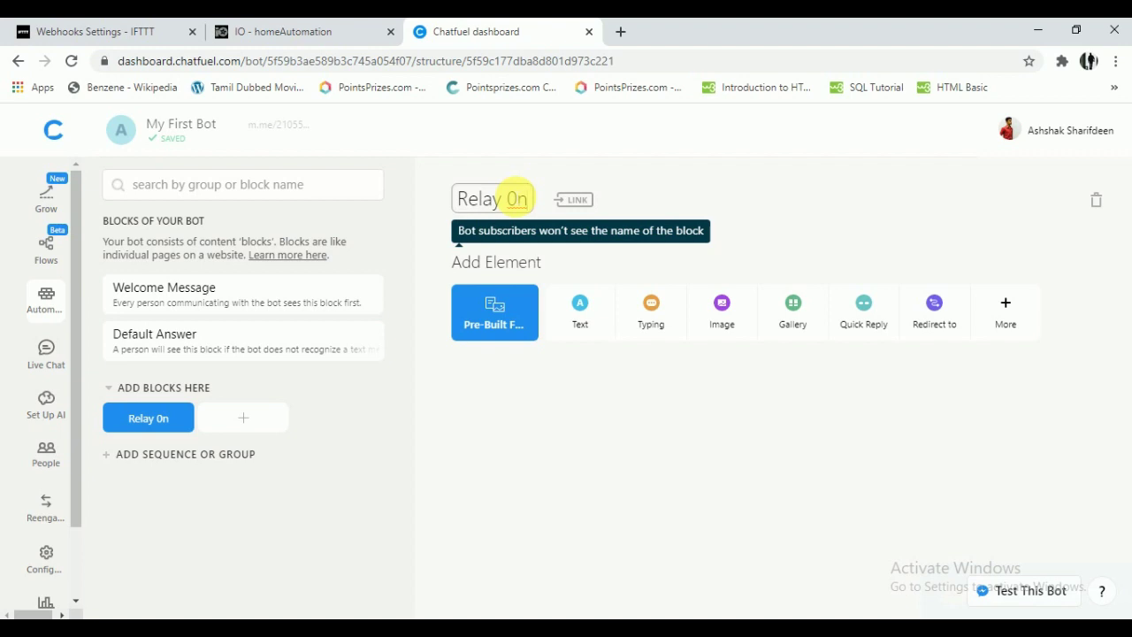
left_click(582, 325)
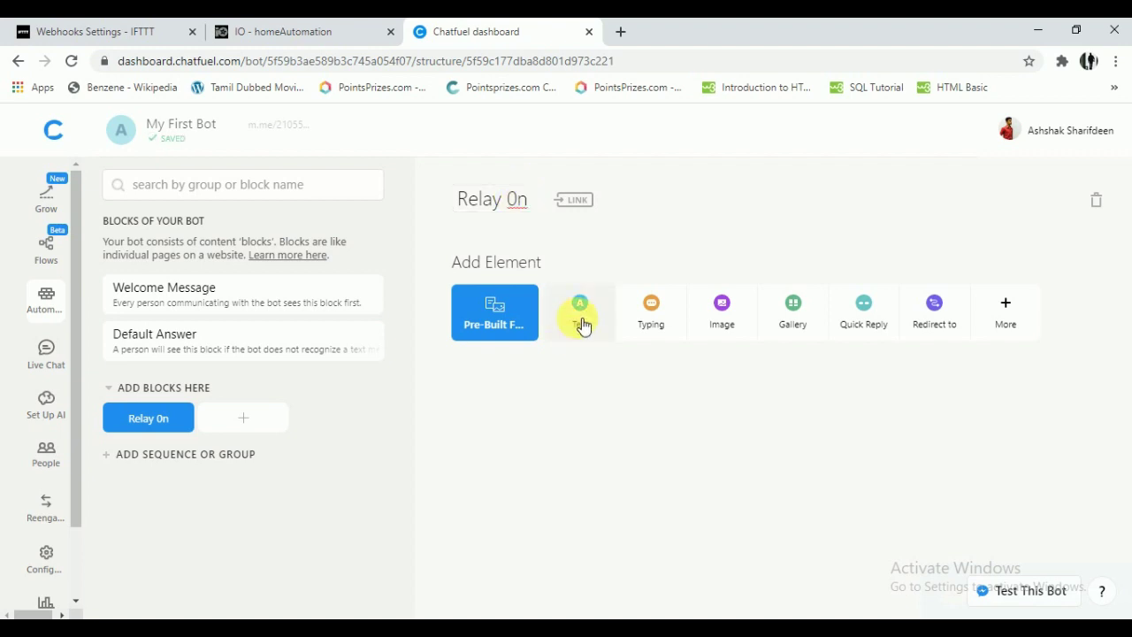
left_click(498, 265)
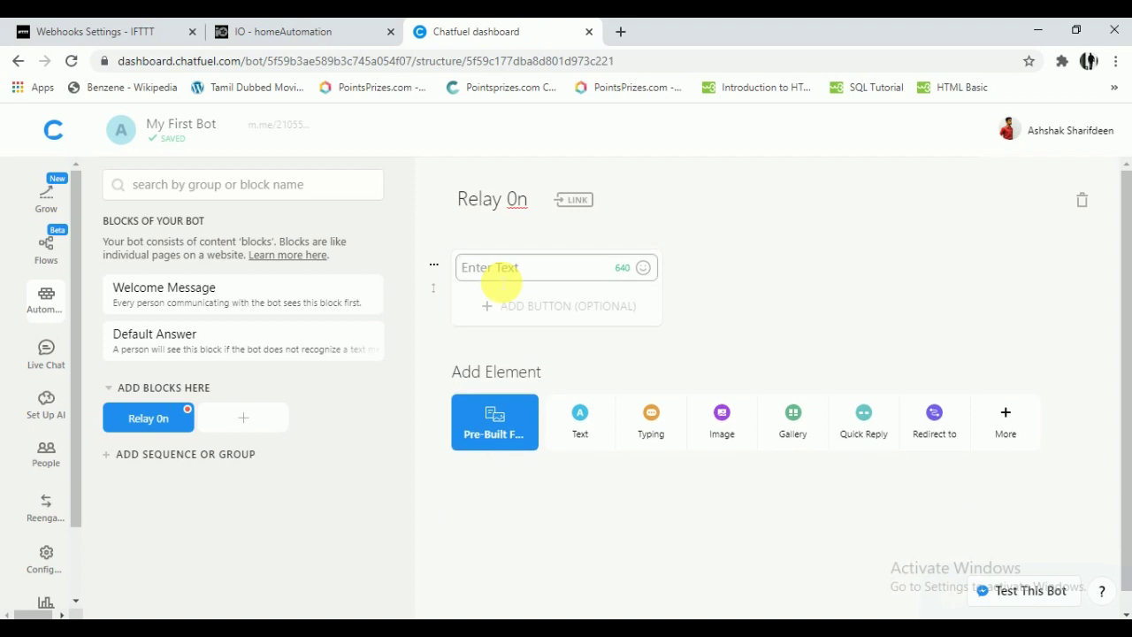
type("Light is on A")
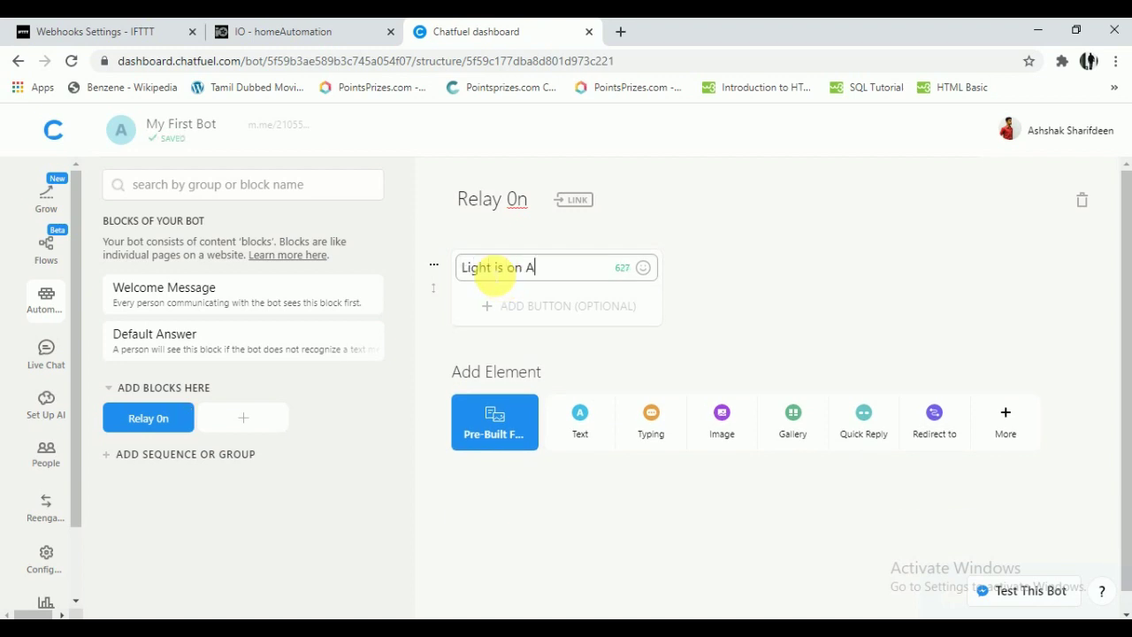
type("shshak")
left_click(518, 198)
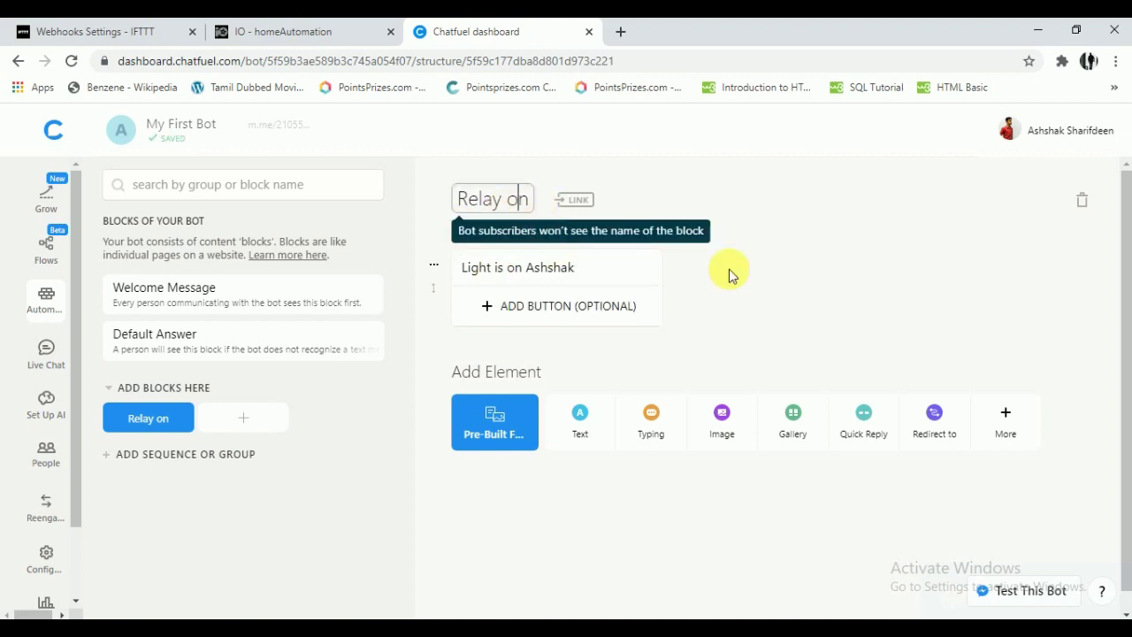
- Add a second block with a 'Light is off' text reply followed by the user's name
left_click(238, 427)
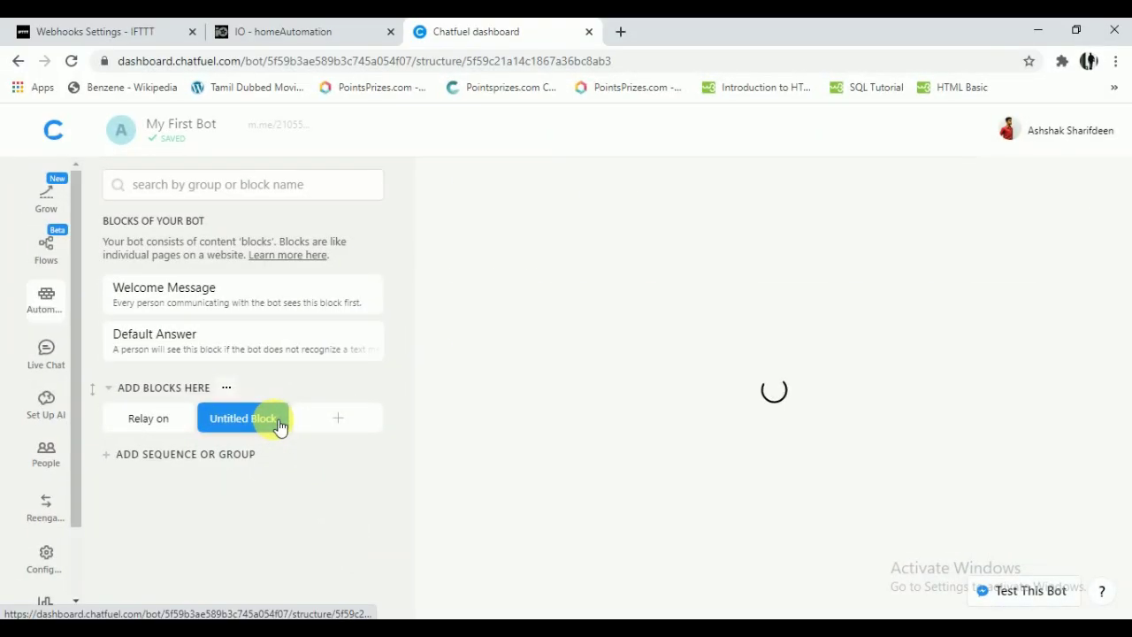
key("BackSpace")
type("Light is off A")
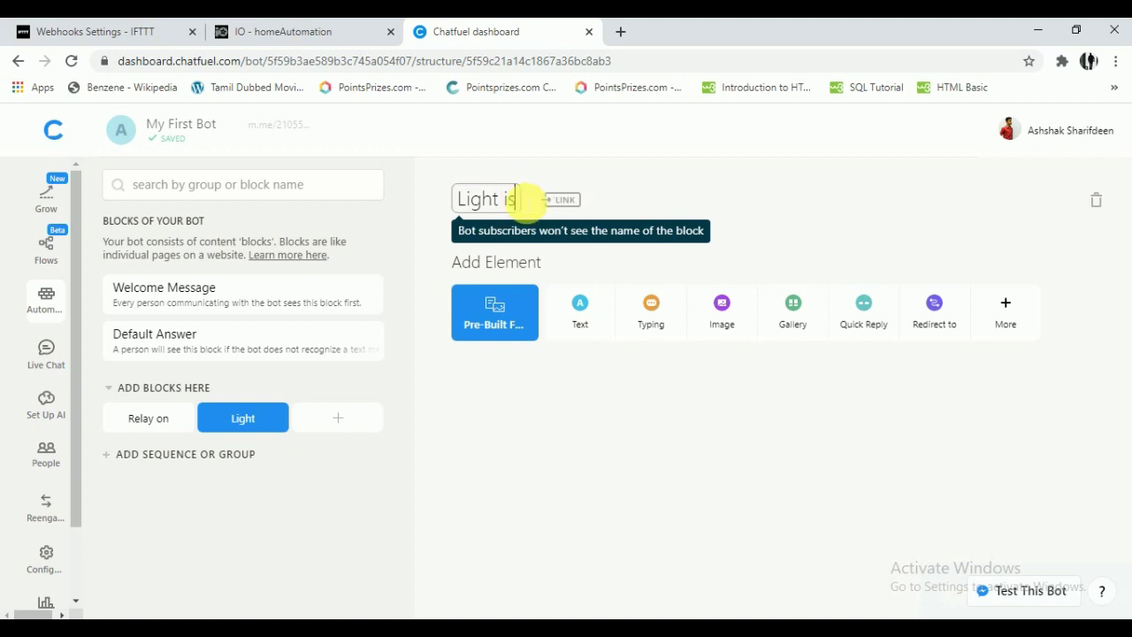
key("BackSpace")
key("BackSpace")
key("BackSpace")
key("BackSpace")
key("BackSpace")
key("BackSpace")
key("BackSpace")
key("BackSpace")
key("BackSpace")
type("off")
left_click(580, 325)
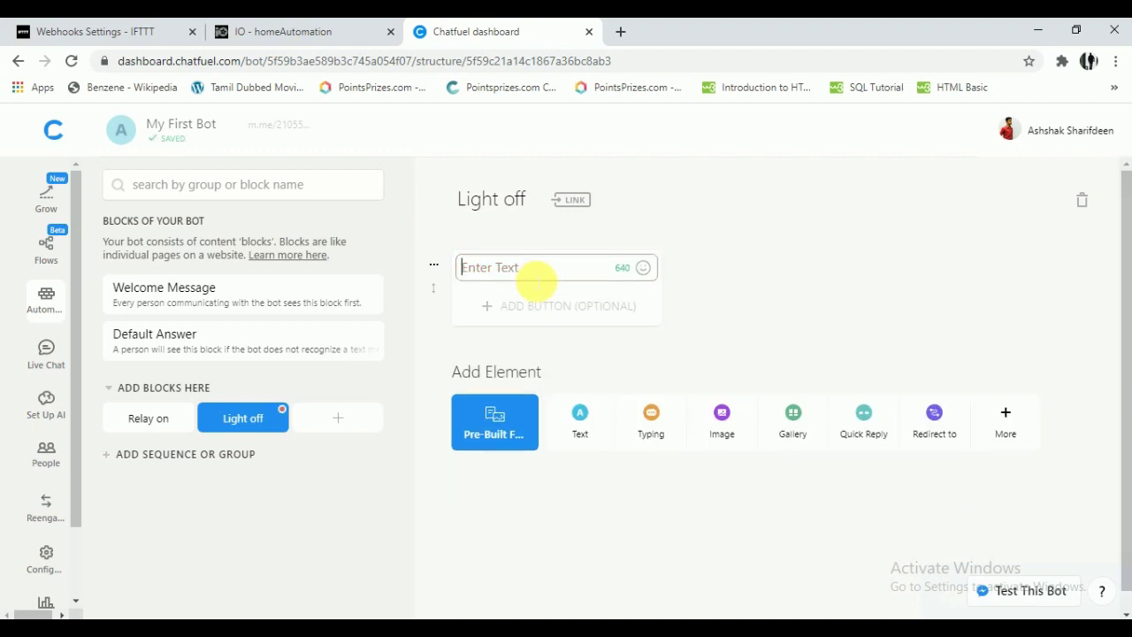
type("Light is off Ashshak")
- Rename the second block to 'Relay off' and go to the AI rules page
left_click(508, 197)
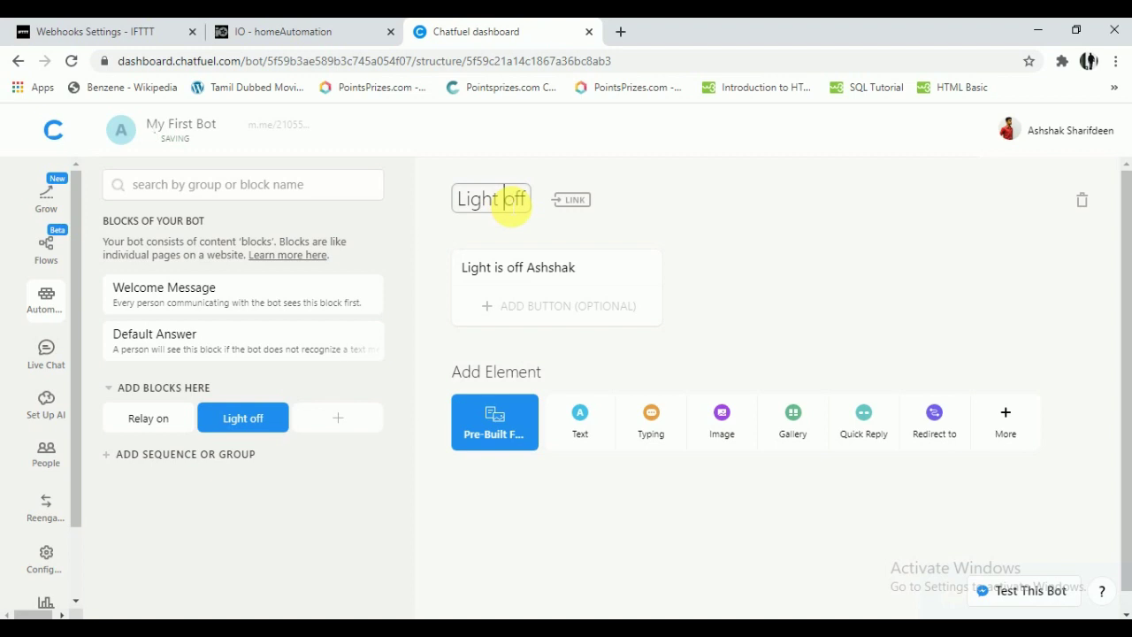
key("ctrl+a")
key("BackSpace")
type("Relay off")
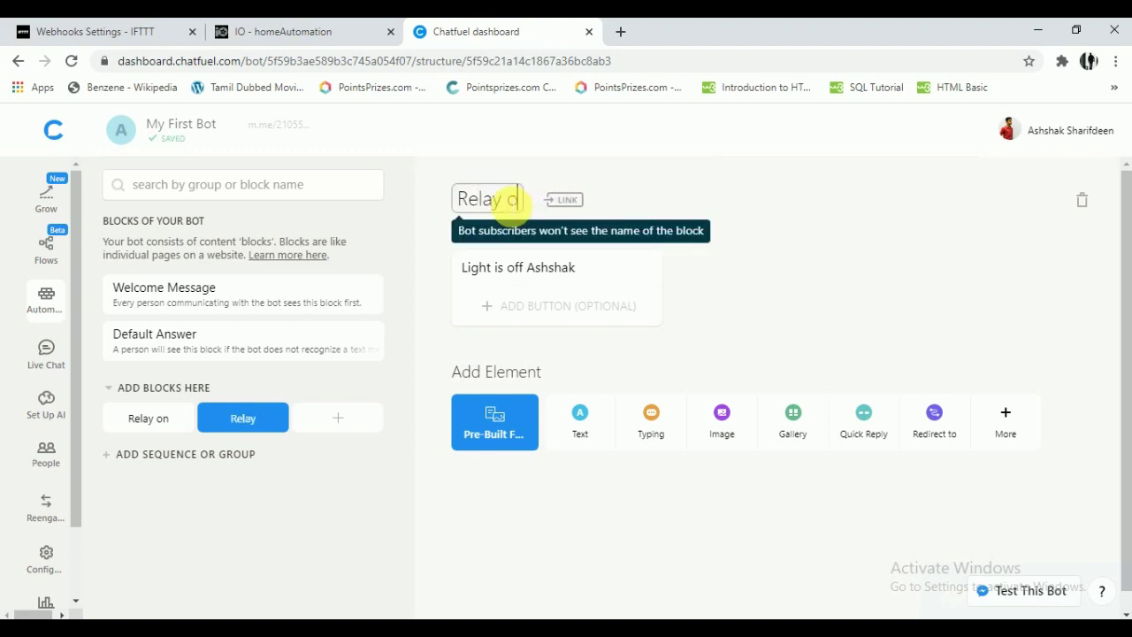
left_click(49, 420)
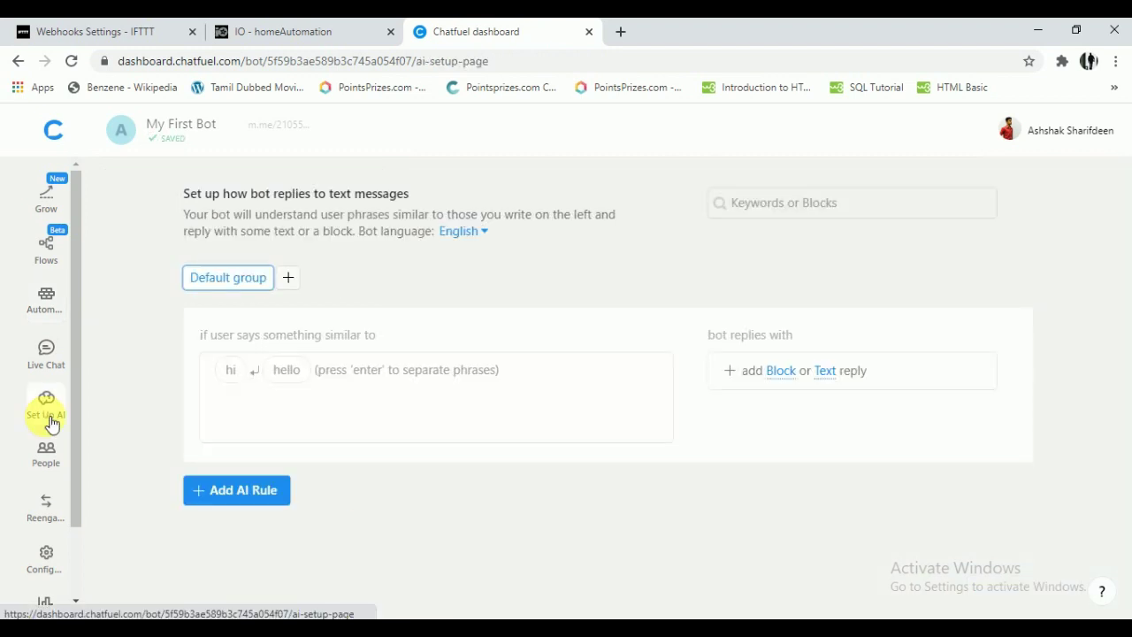
- Add a second AI reply rule and scroll through the list of rules
left_click(262, 500)
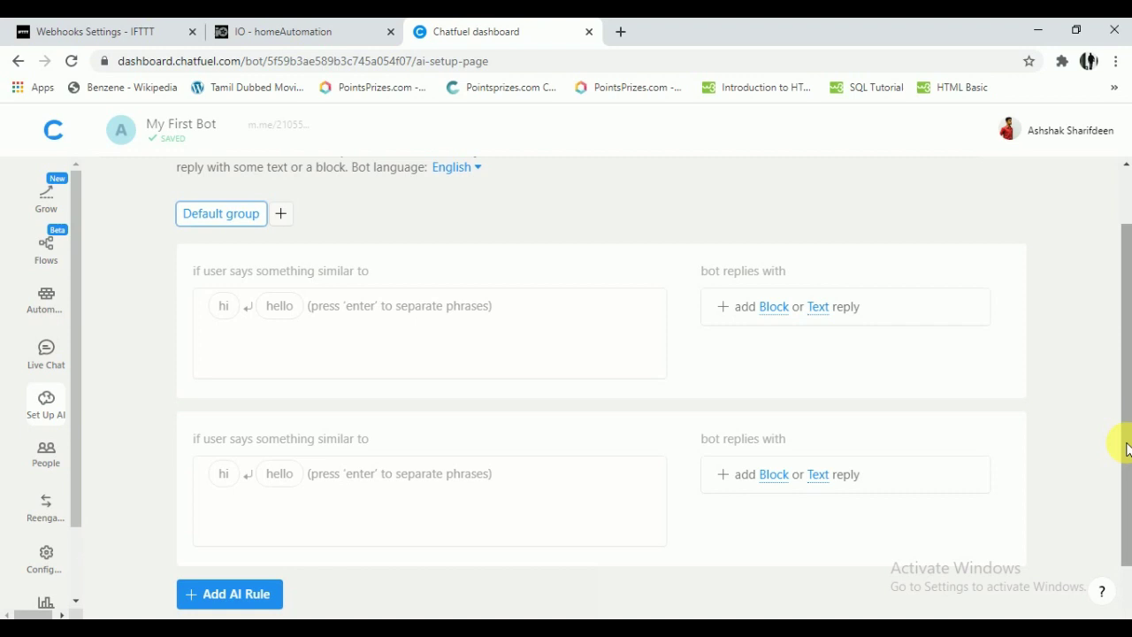
left_click_drag(1126, 447, 1115, 366)
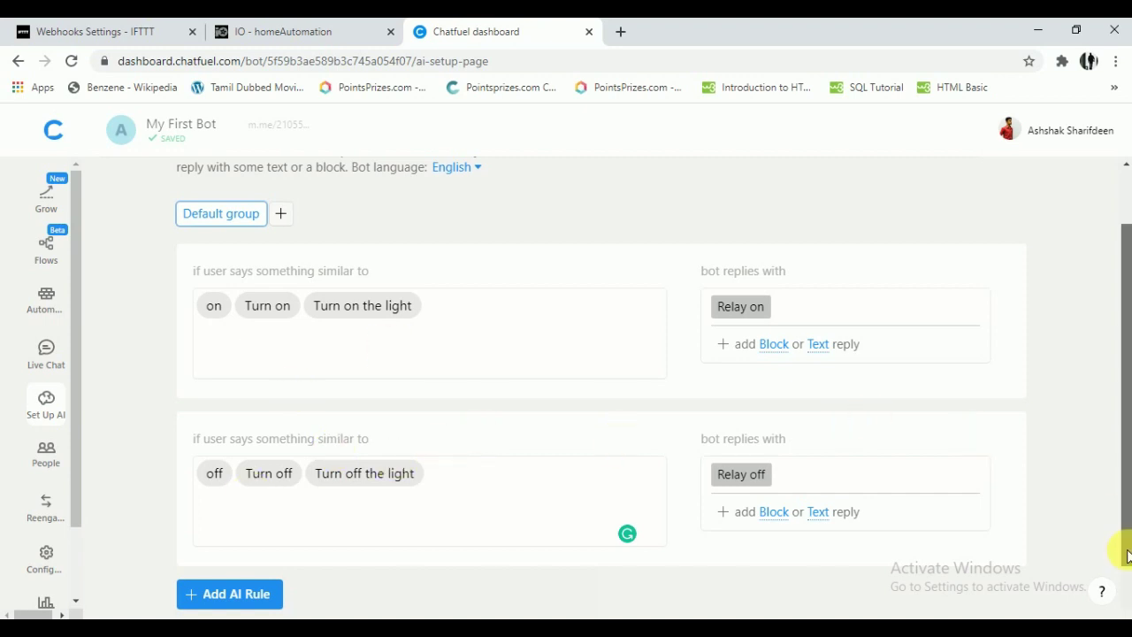
scroll(1119, 443, "up", 2)
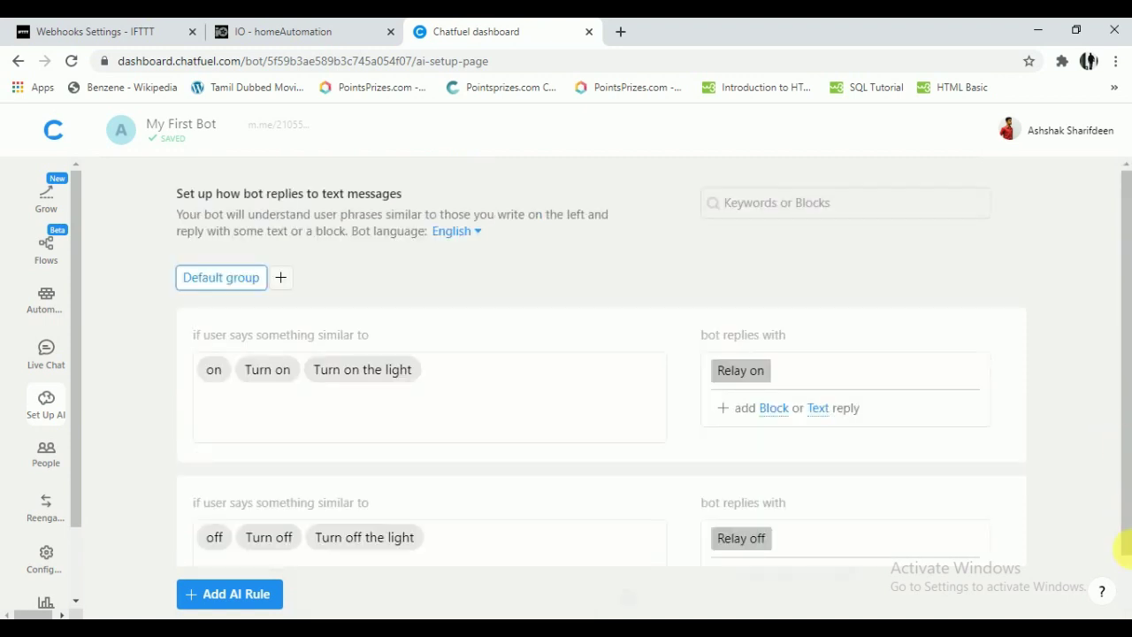
scroll(1128, 573, "down", 1)
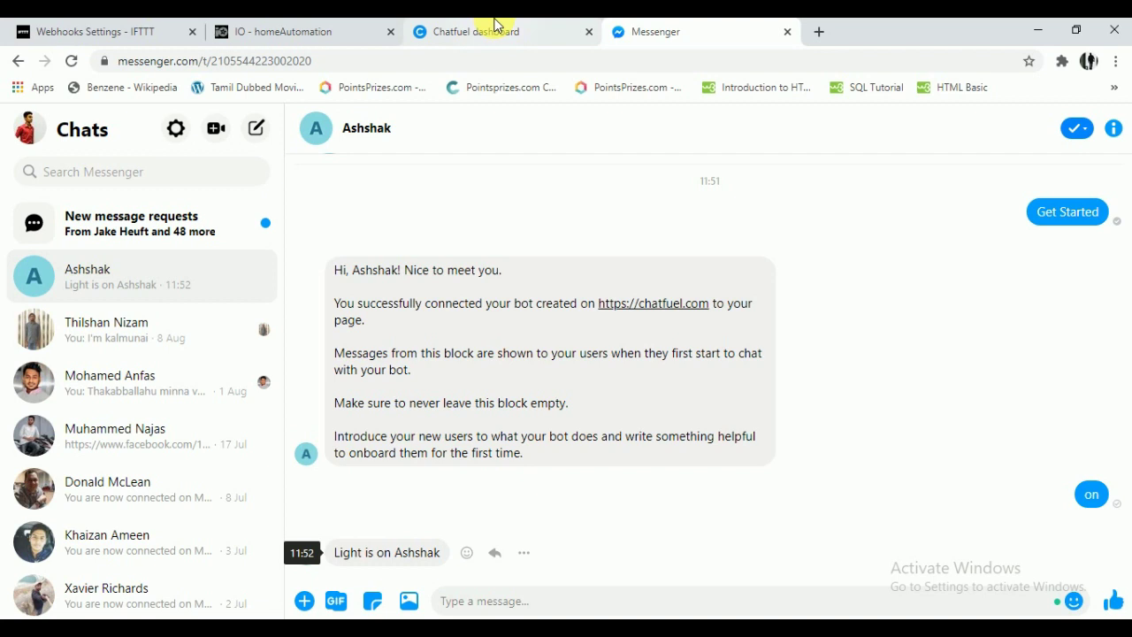
- Return to the Chatfuel dashboard and open the Relay on block
left_click(495, 24)
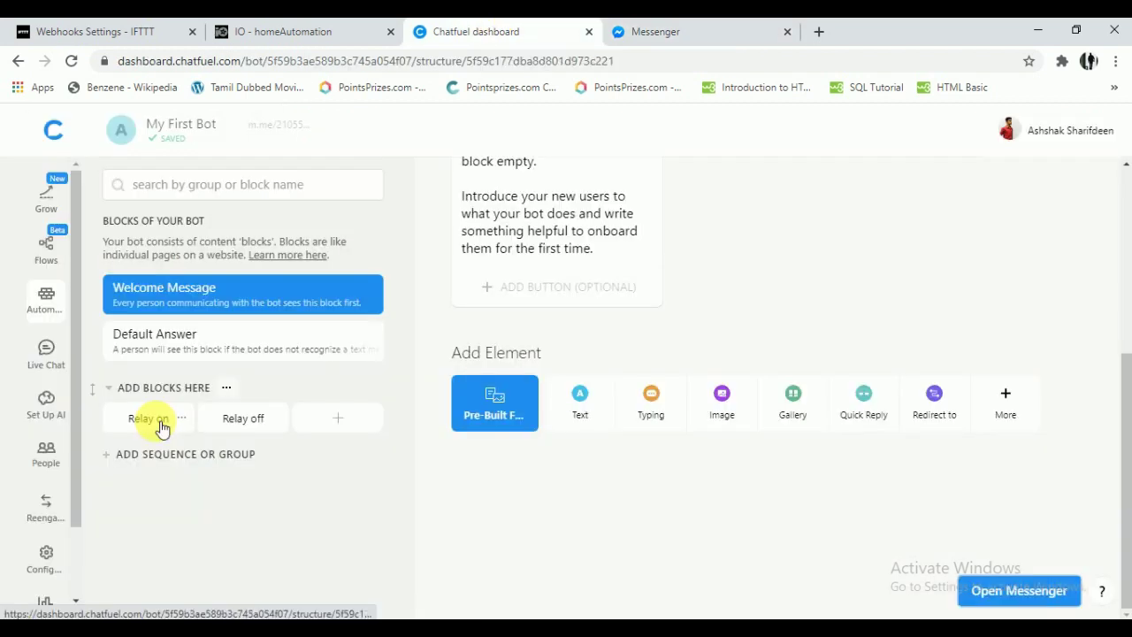
left_click(152, 422)
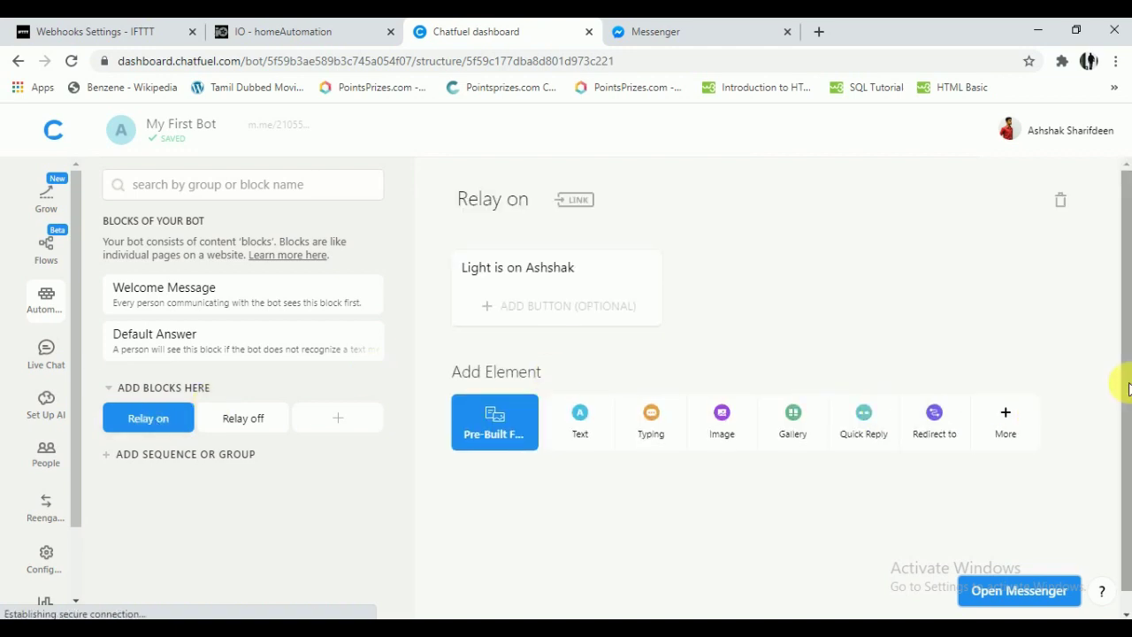
- Add a JSON API element to the Relay on block, then open the Relay off block
left_click(1014, 426)
left_click(1014, 421)
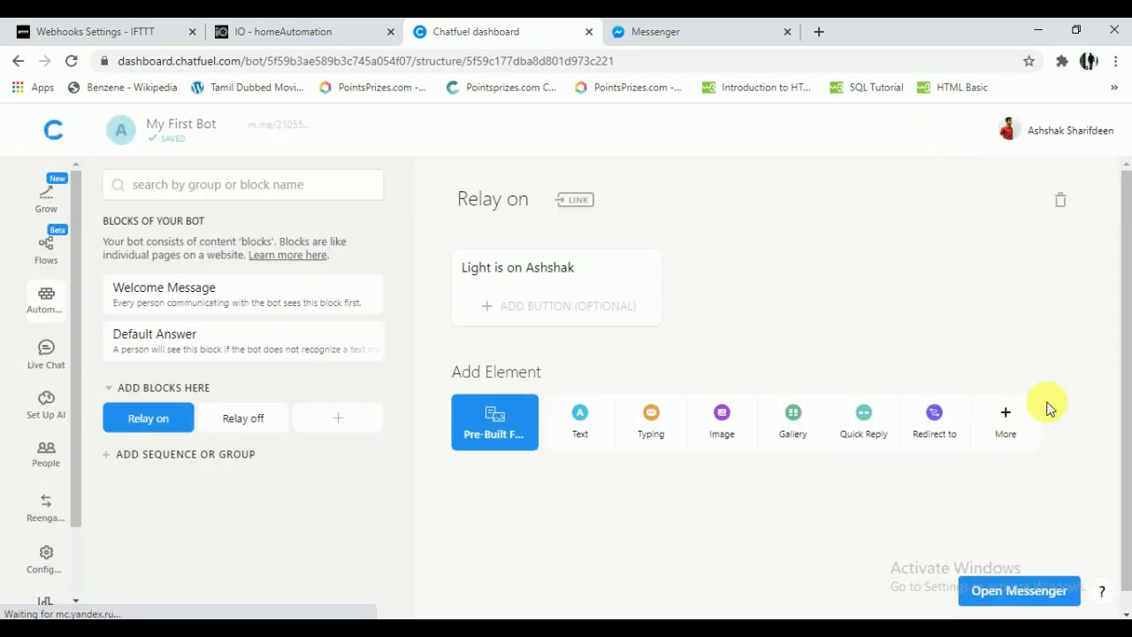
left_click(1008, 425)
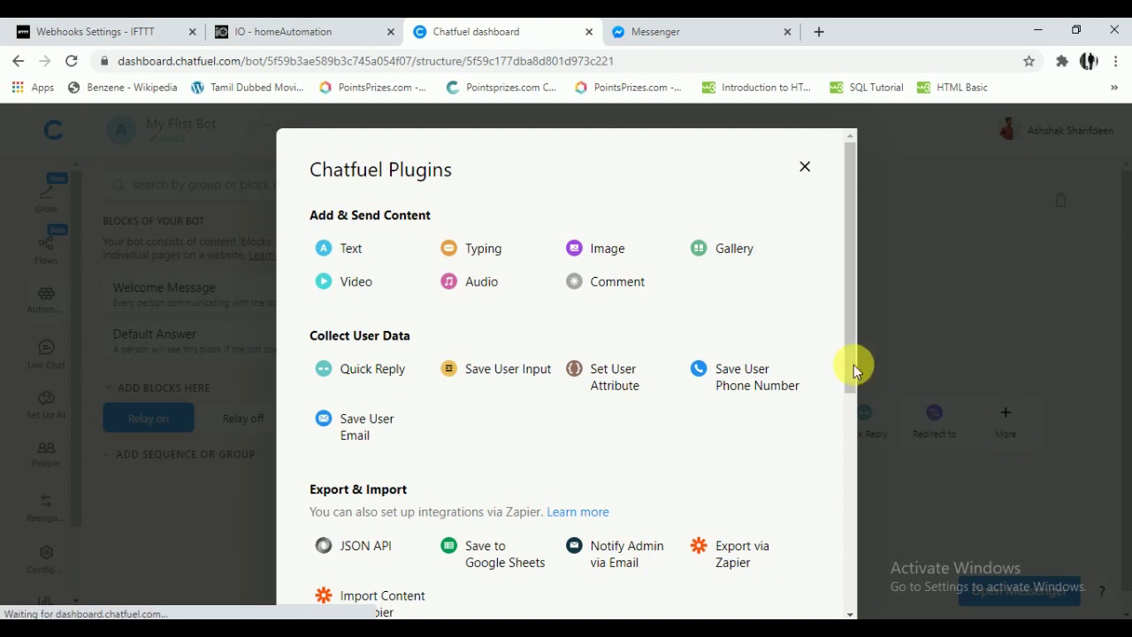
left_click_drag(851, 367, 849, 436)
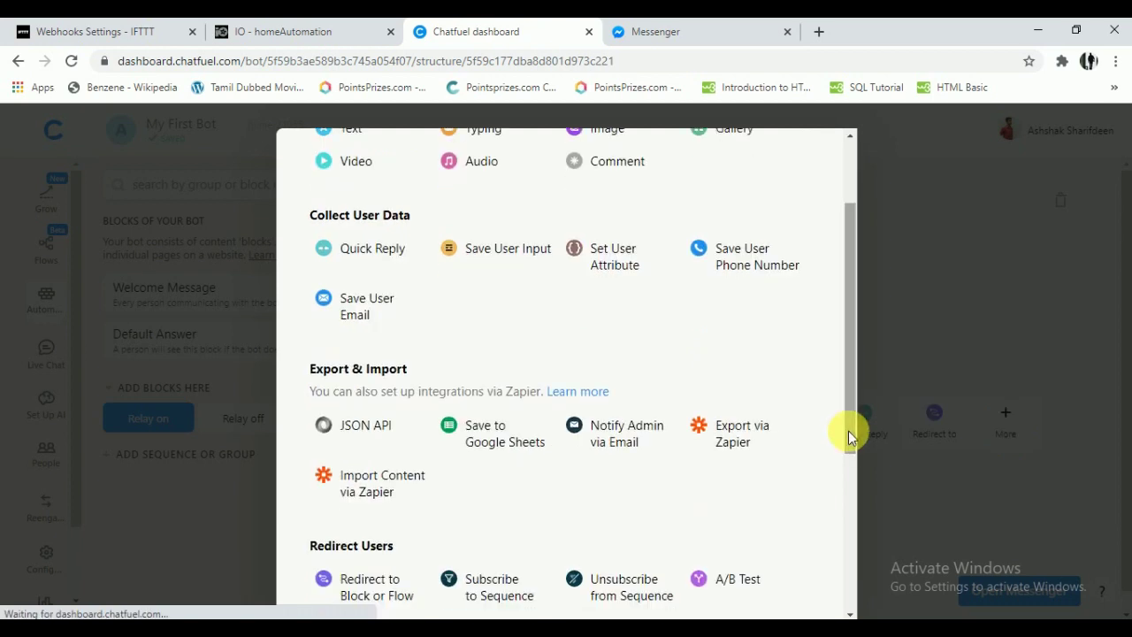
left_click(367, 433)
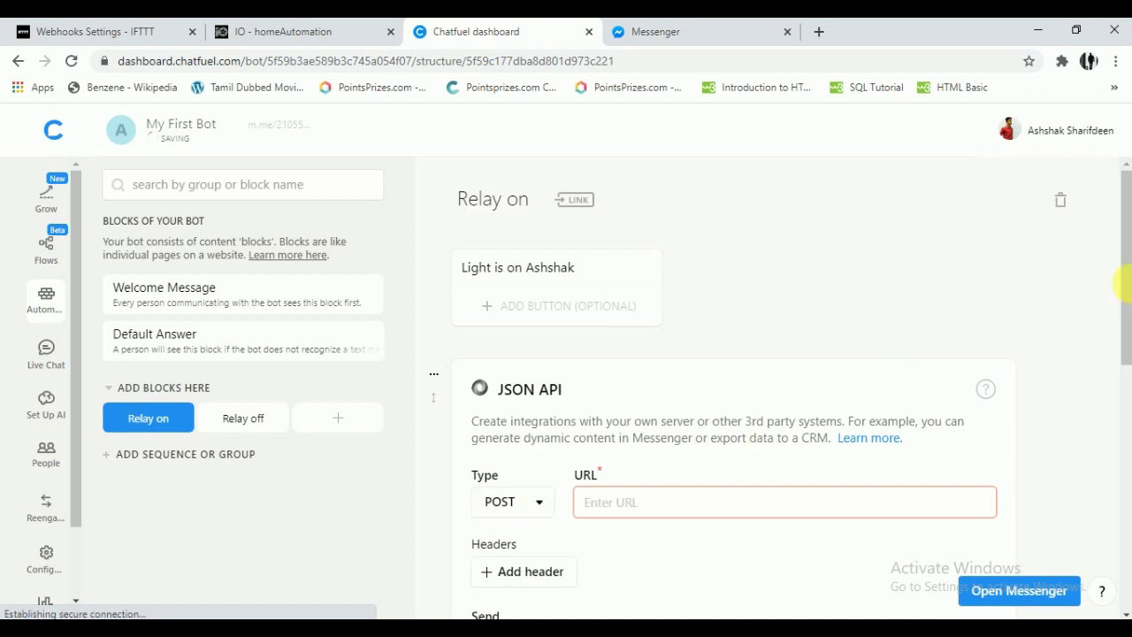
scroll(1123, 376, "down", 3)
scroll(1121, 319, "up", 2)
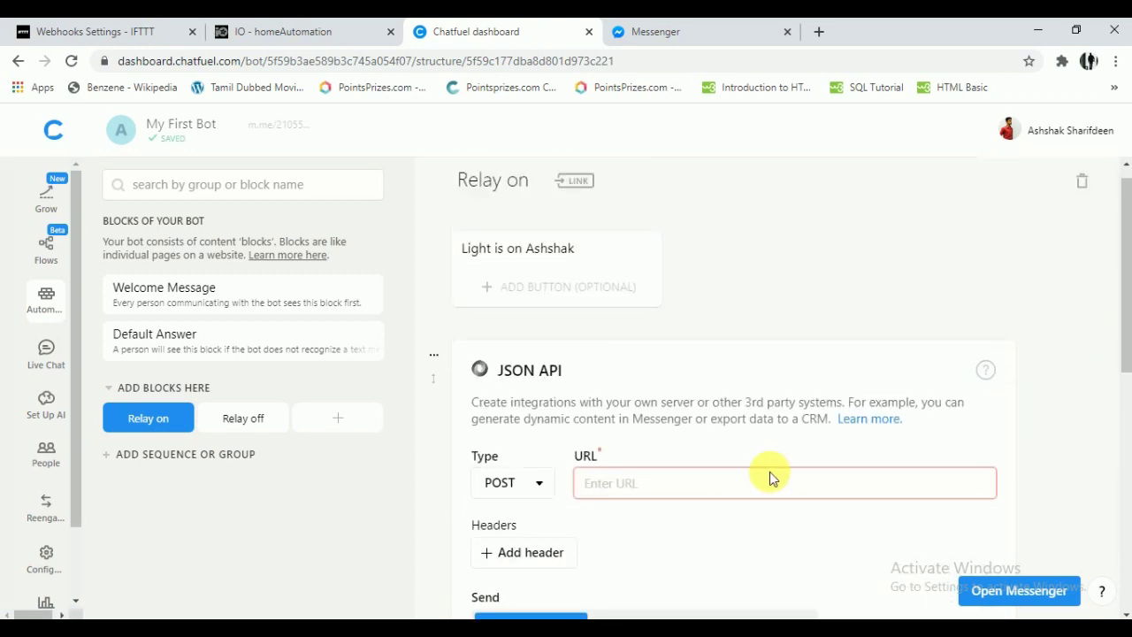
left_click(255, 420)
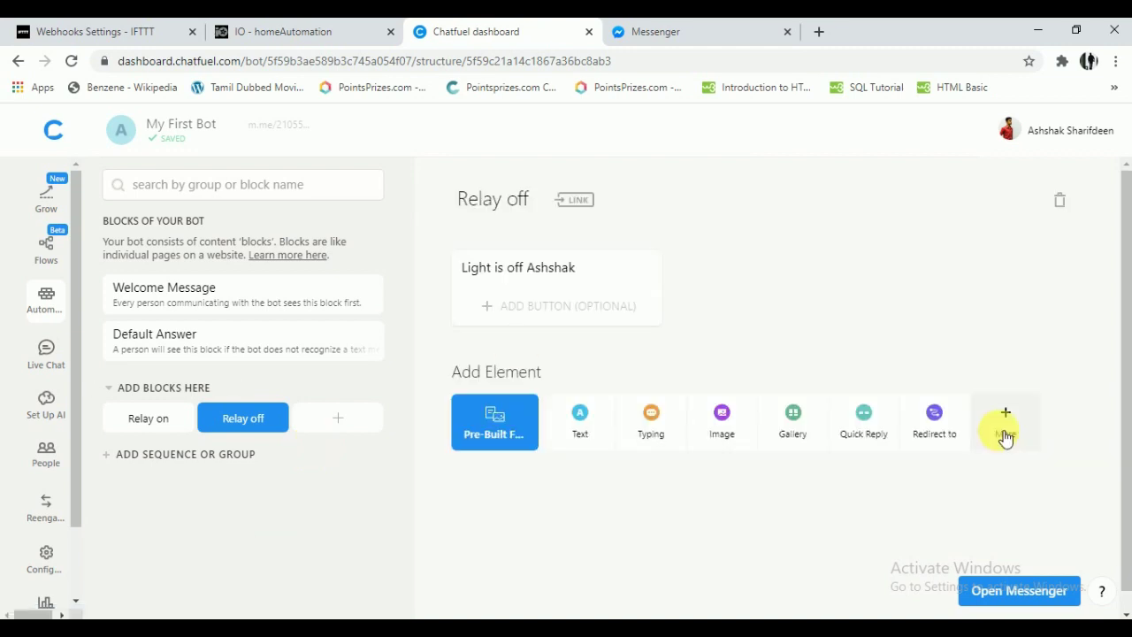
- Add a JSON API element to Relay off with the pasted IFTTT webhook URL ending value1=0
left_click(1004, 433)
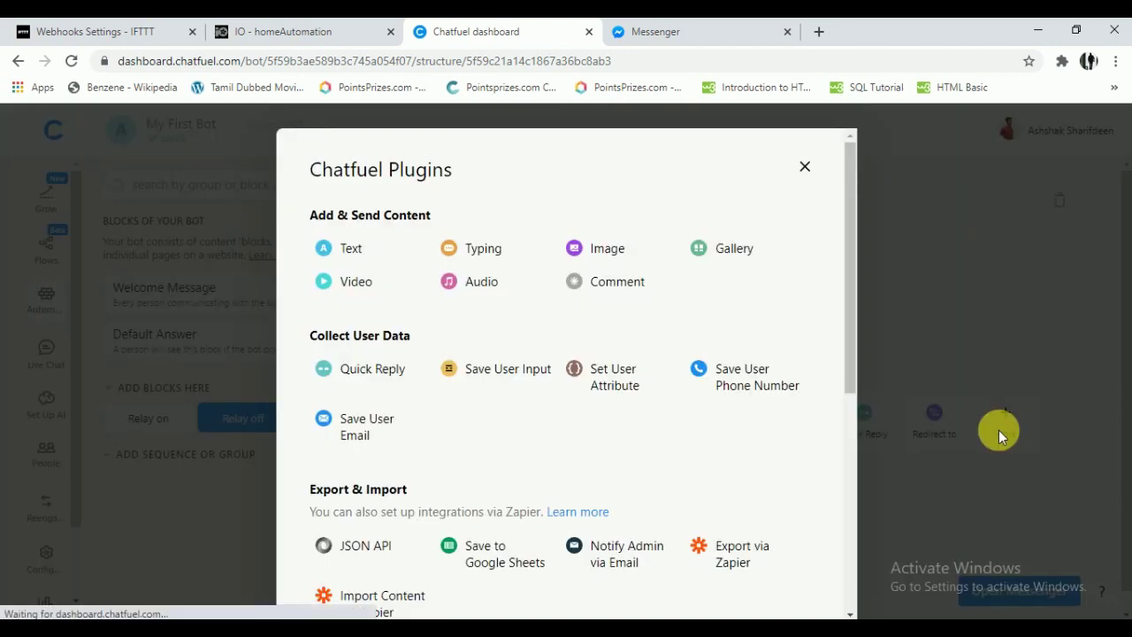
left_click(376, 547)
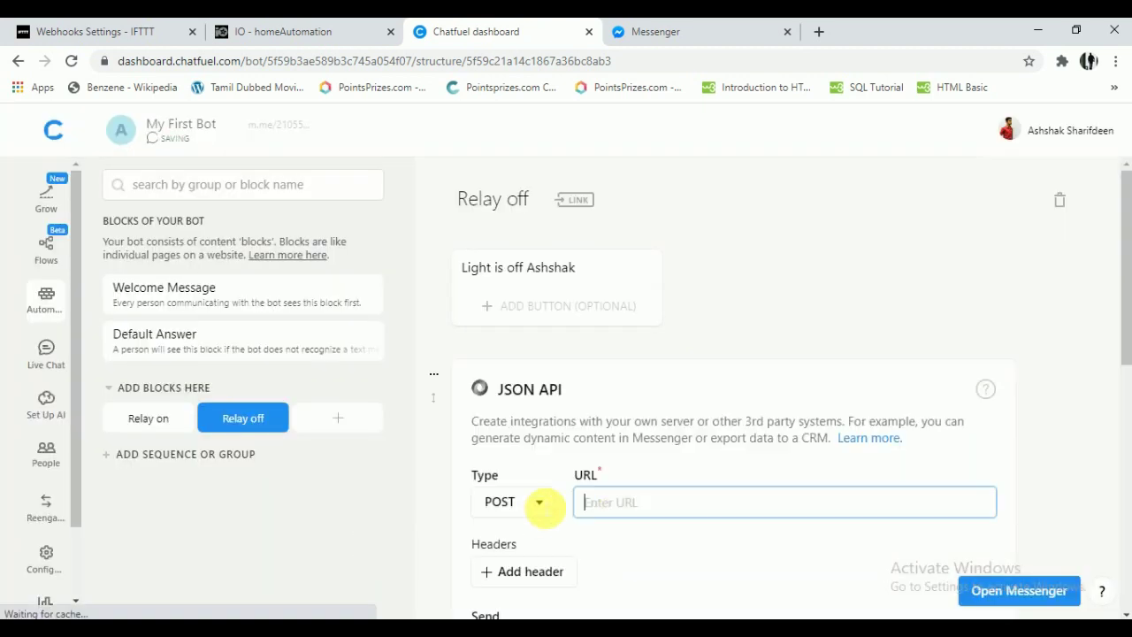
left_click(498, 531)
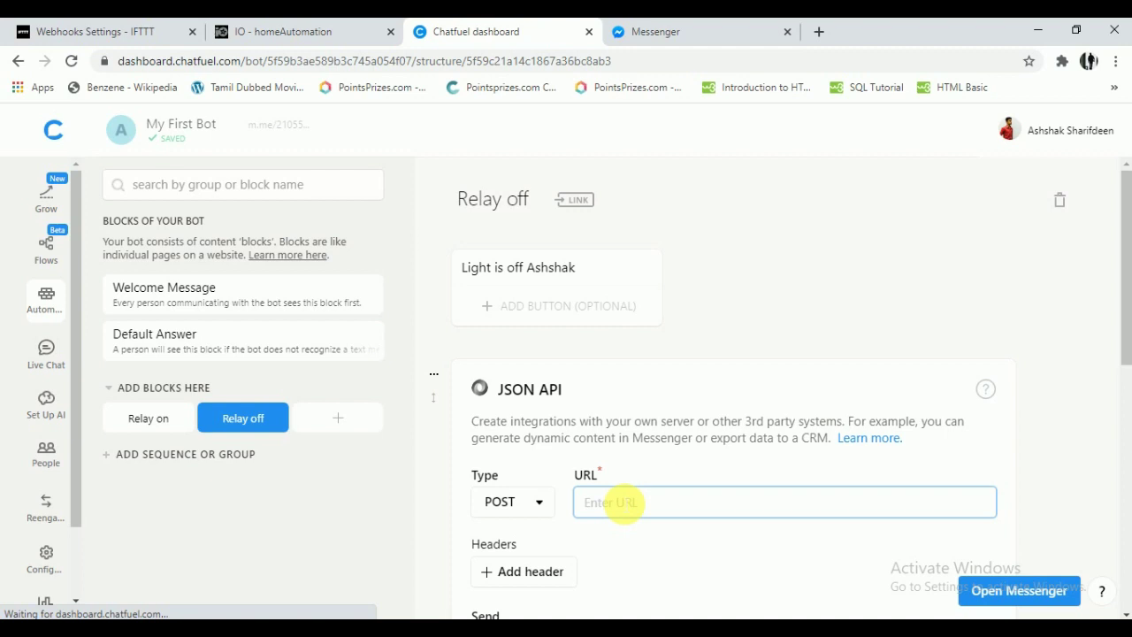
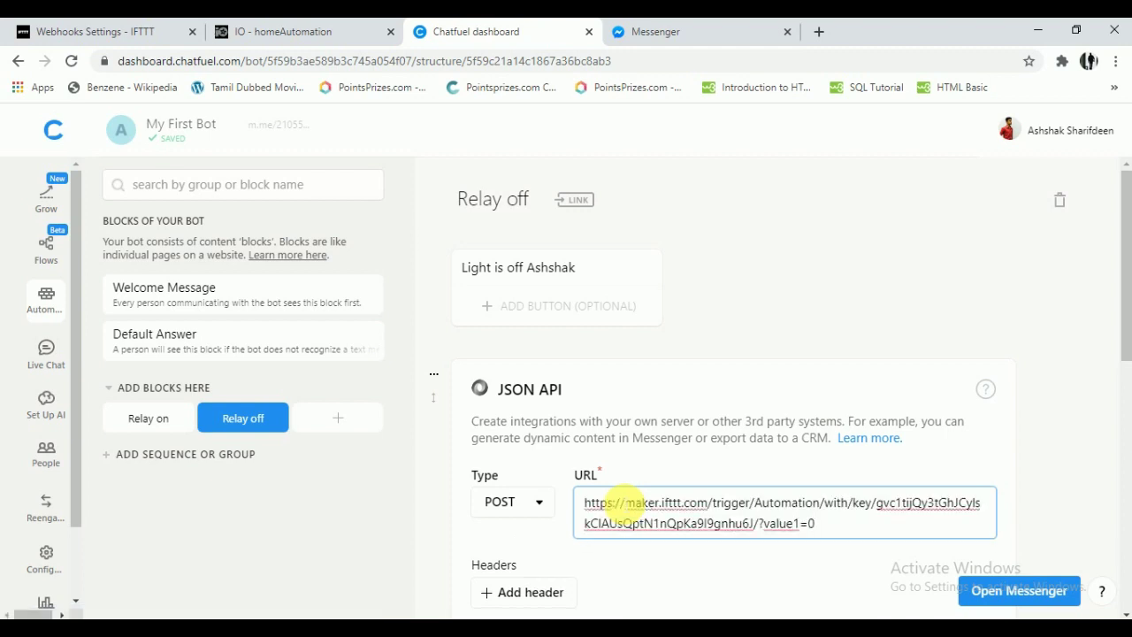
left_click_drag(1123, 336, 1108, 417)
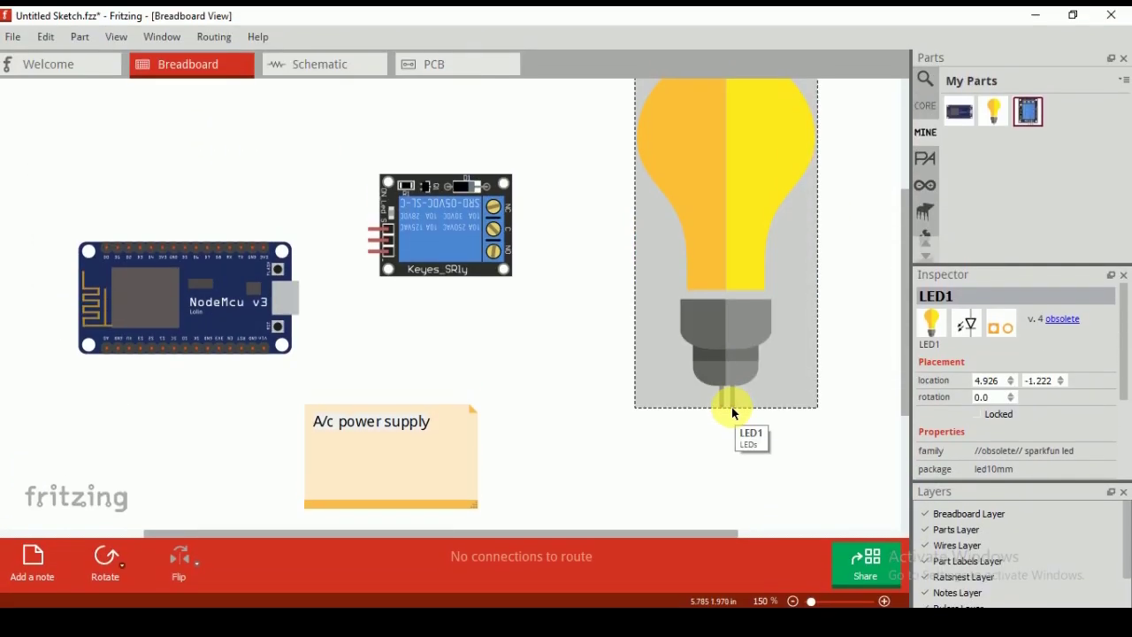
- In Fritzing's breadboard view, draw a wire down from the bulb's leg
left_click_drag(732, 407, 731, 485)
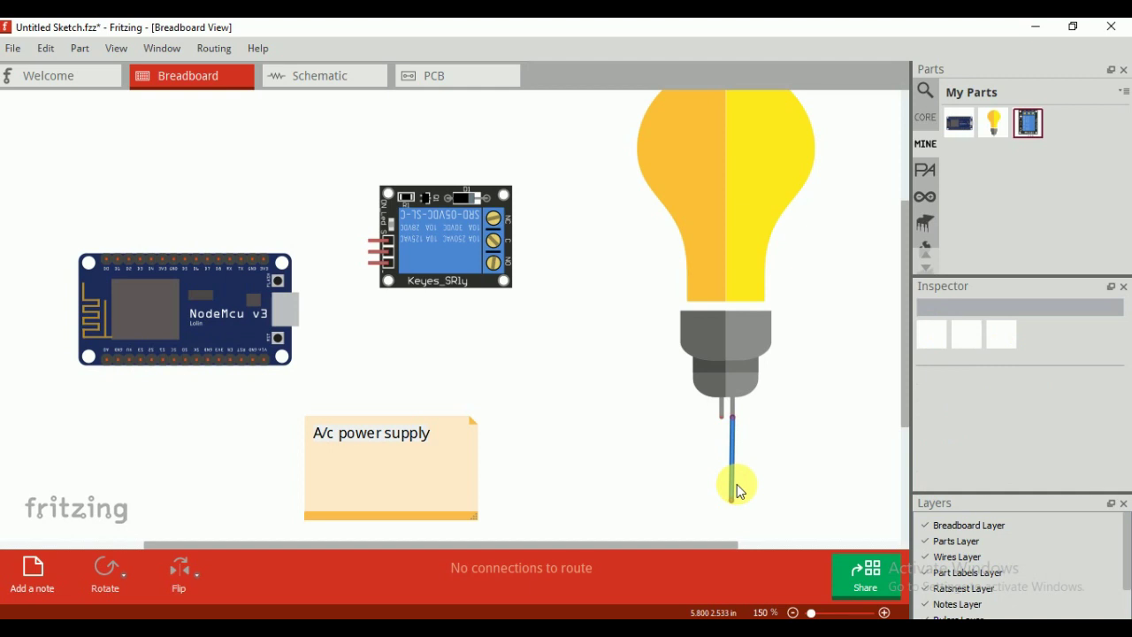
- Extend the bulb's wire left to the A/c power supply note
right_click(733, 485)
left_click(732, 489)
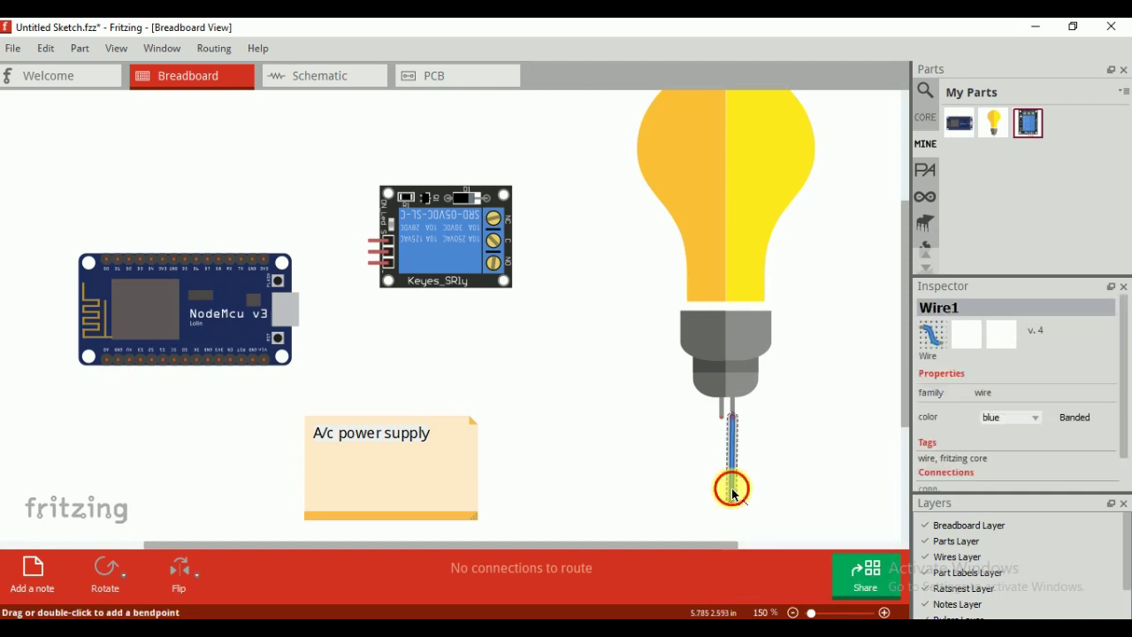
left_click_drag(735, 492, 479, 502)
left_click_drag(749, 503, 732, 501)
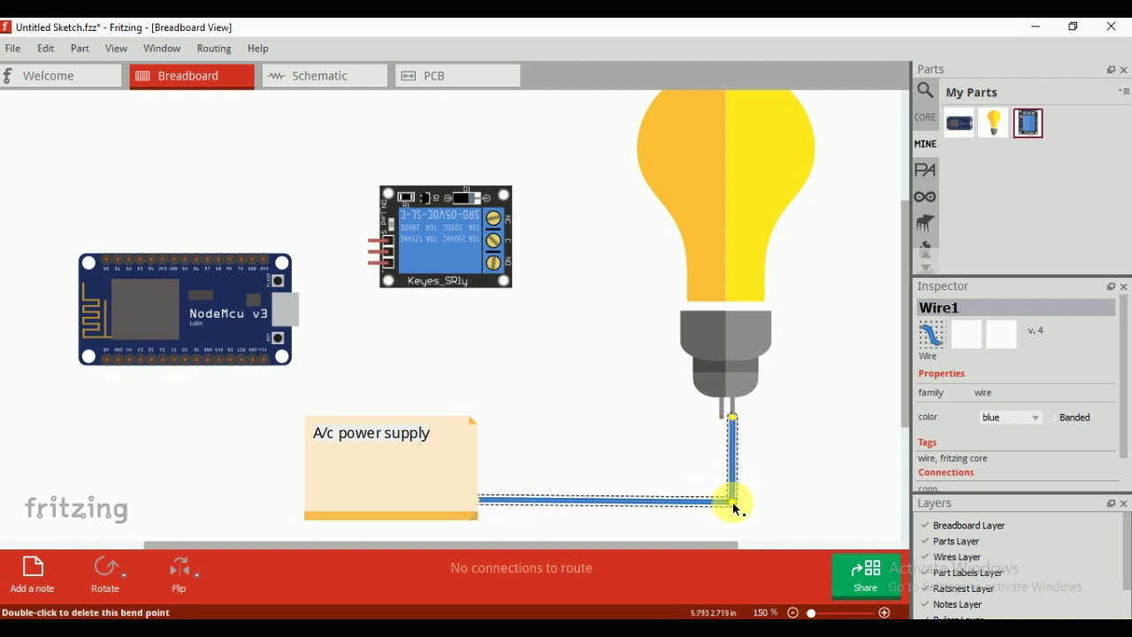
- Wire the bulb's other leg to the relay and a relay terminal to the power supply
left_click(722, 442)
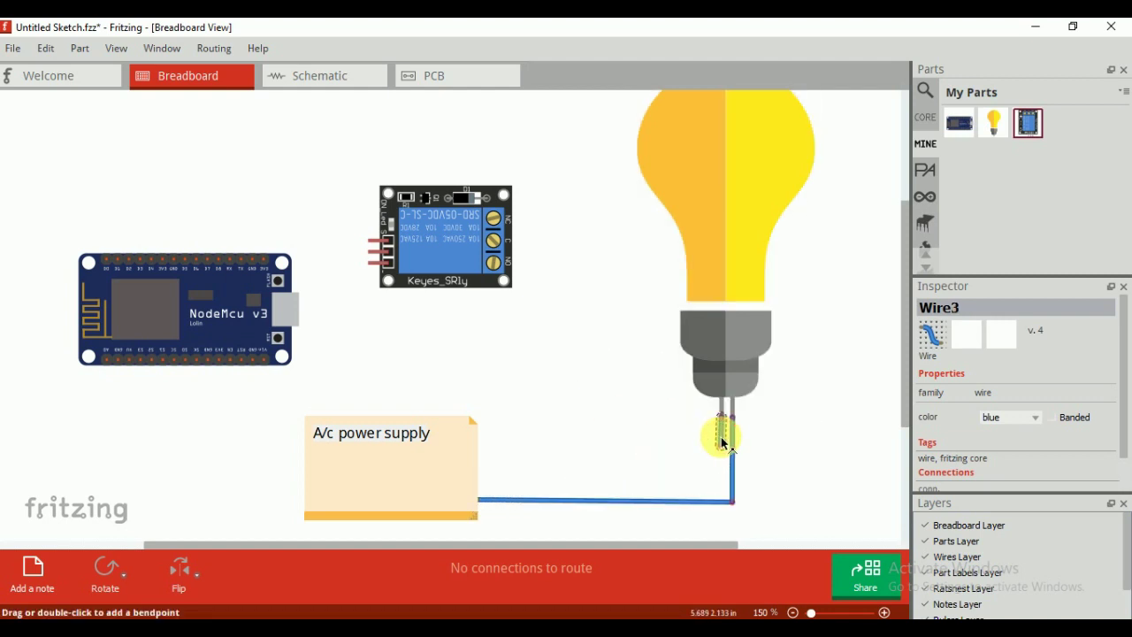
left_click_drag(723, 452, 494, 242)
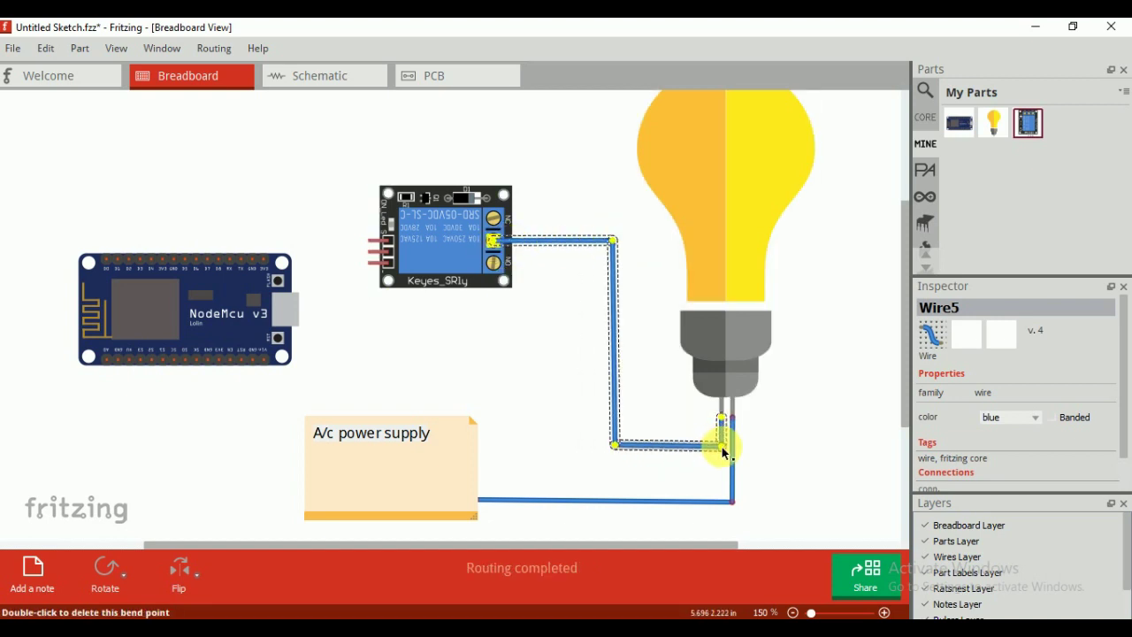
left_click_drag(497, 262, 478, 460)
mouse_move(552, 256)
left_mouse_down()
mouse_move(574, 260)
mouse_move(567, 276)
mouse_move(566, 264)
left_mouse_up()
left_click(347, 269)
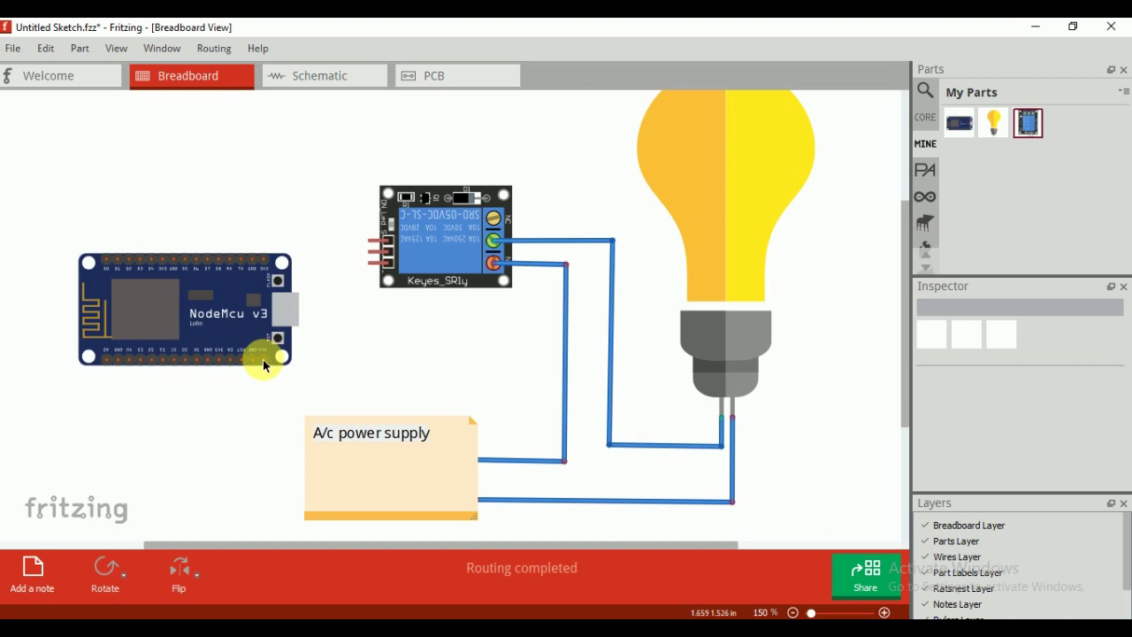
- Connect the NodeMcu GND pin to the relay with a wire colored red
left_click_drag(253, 383, 368, 262)
left_click_drag(363, 402, 368, 401)
left_click_drag(244, 405, 253, 397)
left_click(260, 395)
left_click(309, 400)
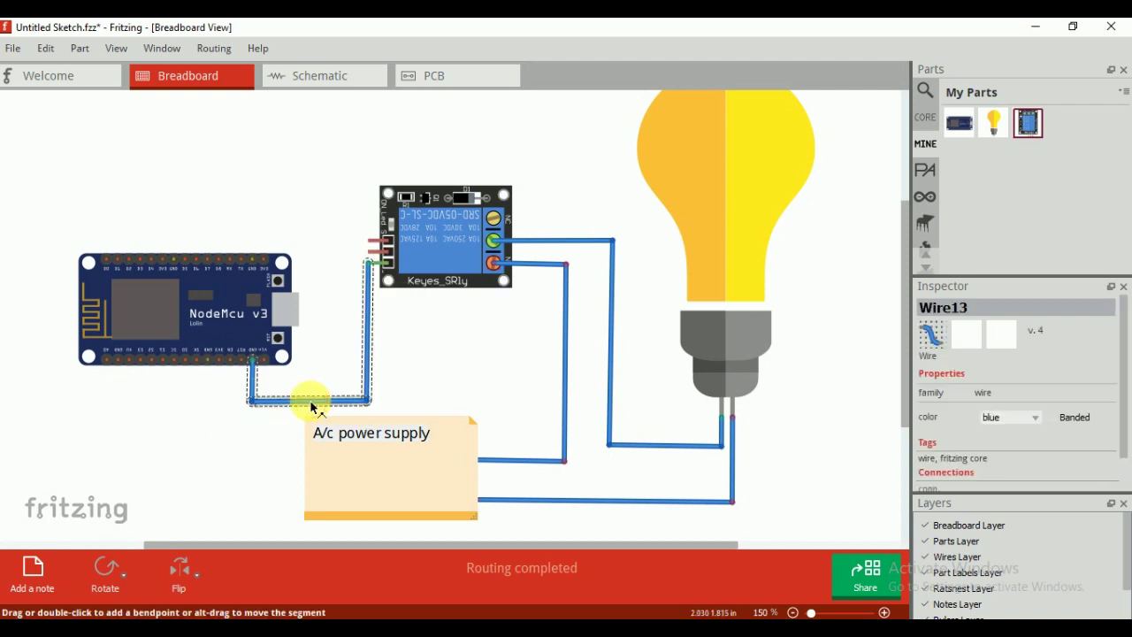
right_click(310, 401)
mouse_move(445, 428)
left_click(485, 442)
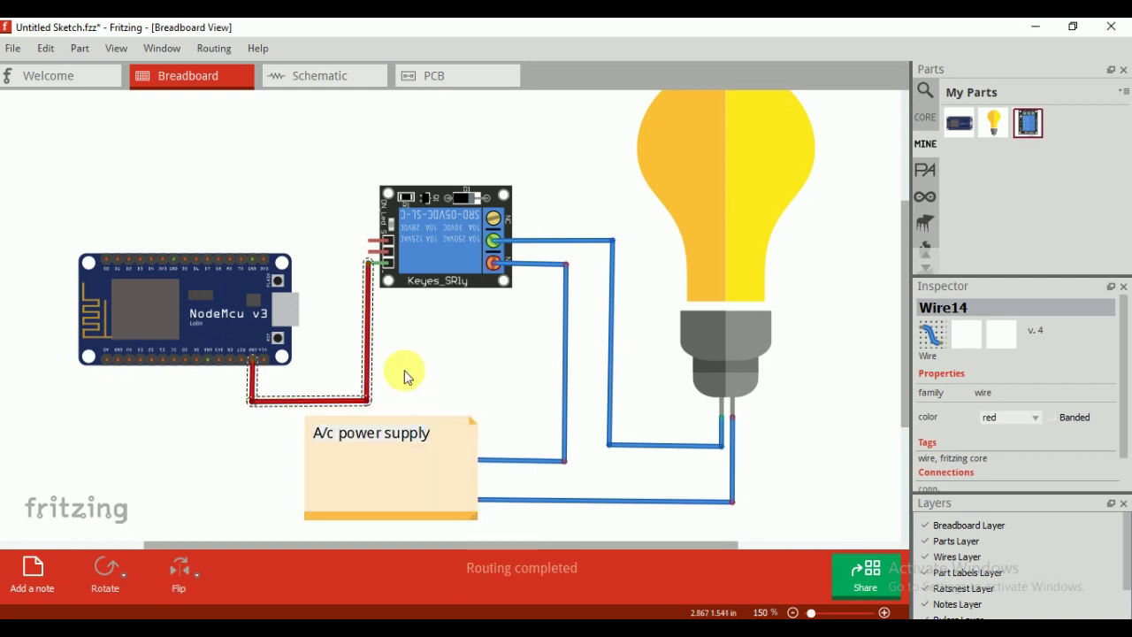